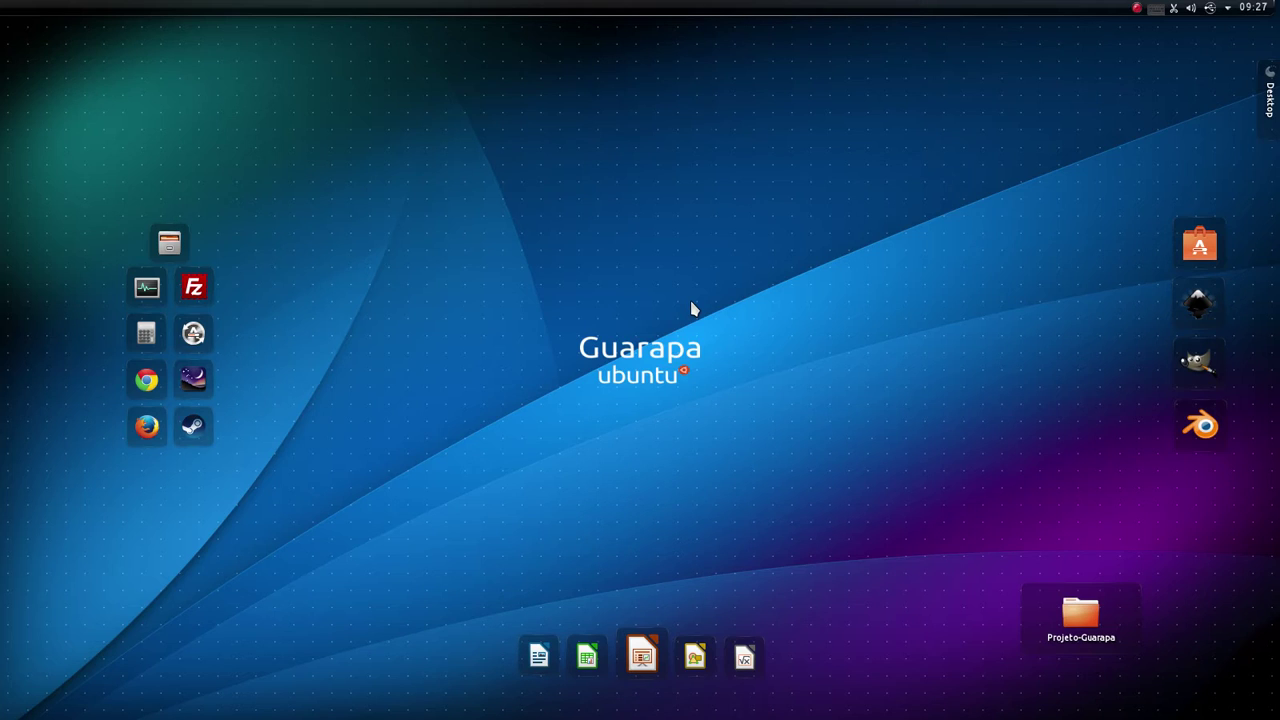
- Capture the full screen with the screenshot tool and close its window without saving
key("Print")
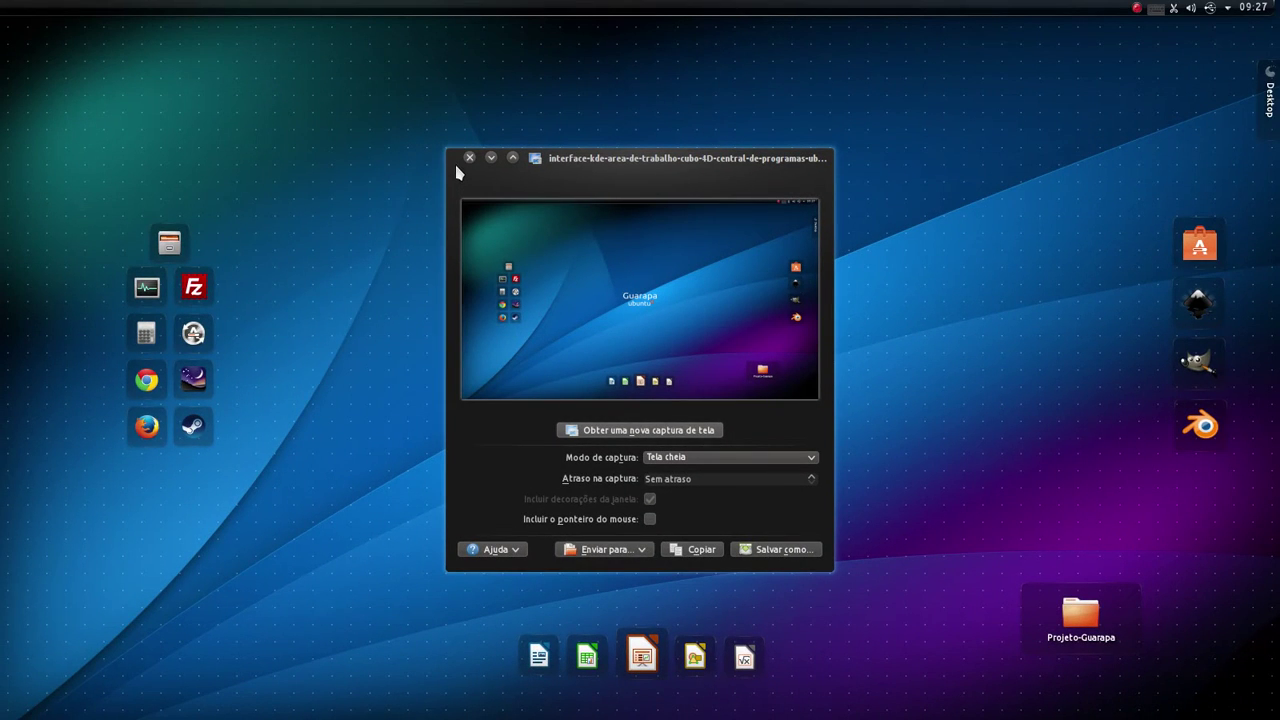
left_click(468, 159)
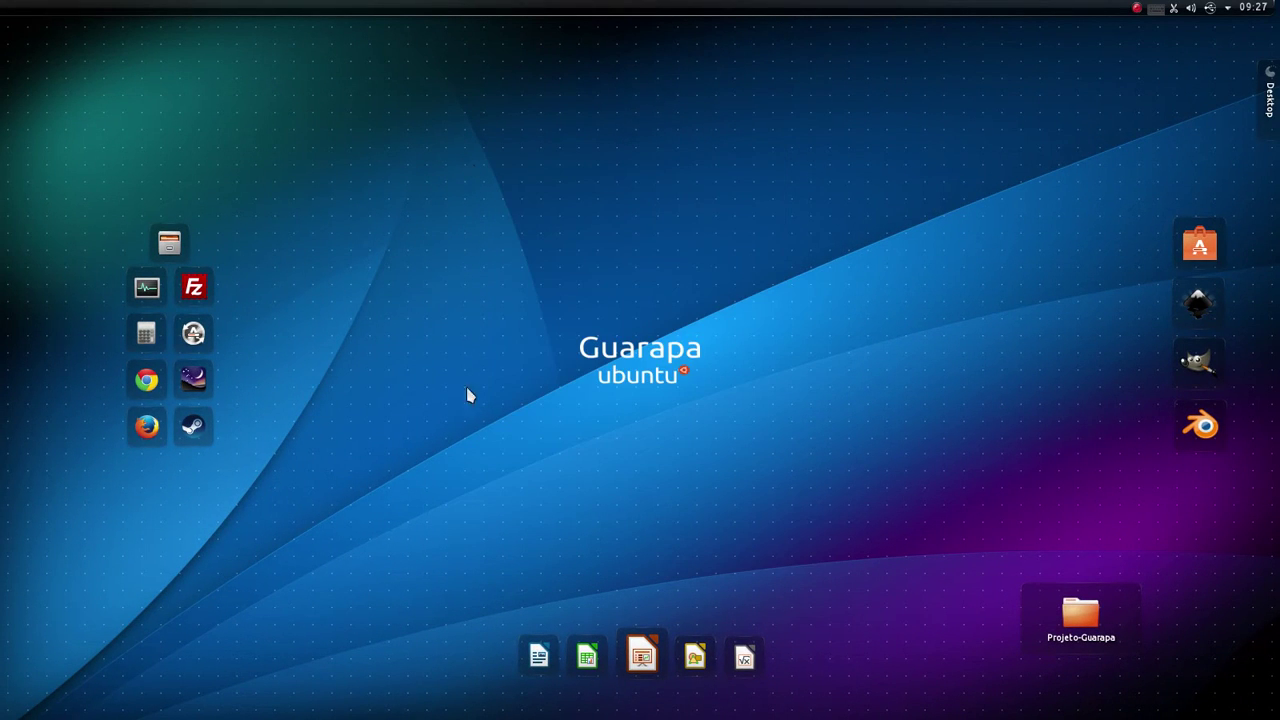
- Search the application launcher for "software", open Ubuntu Software Center and reposition its window
left_click(19, 18)
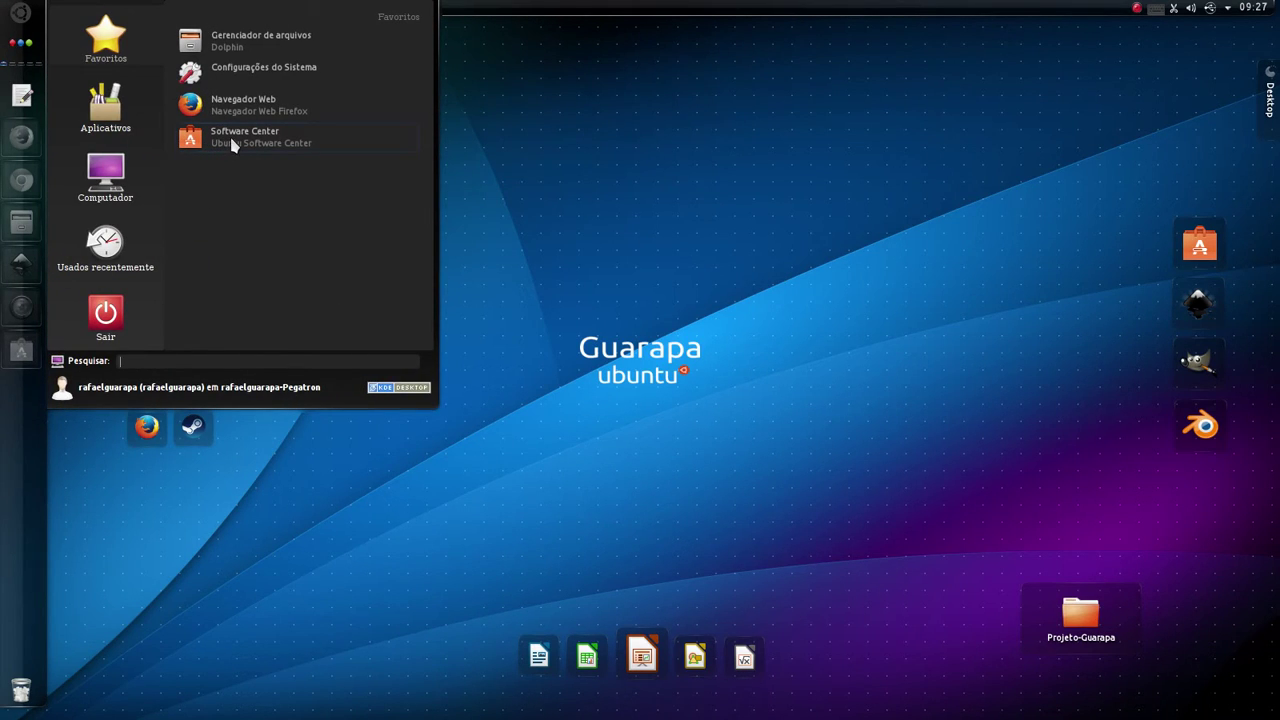
type("software")
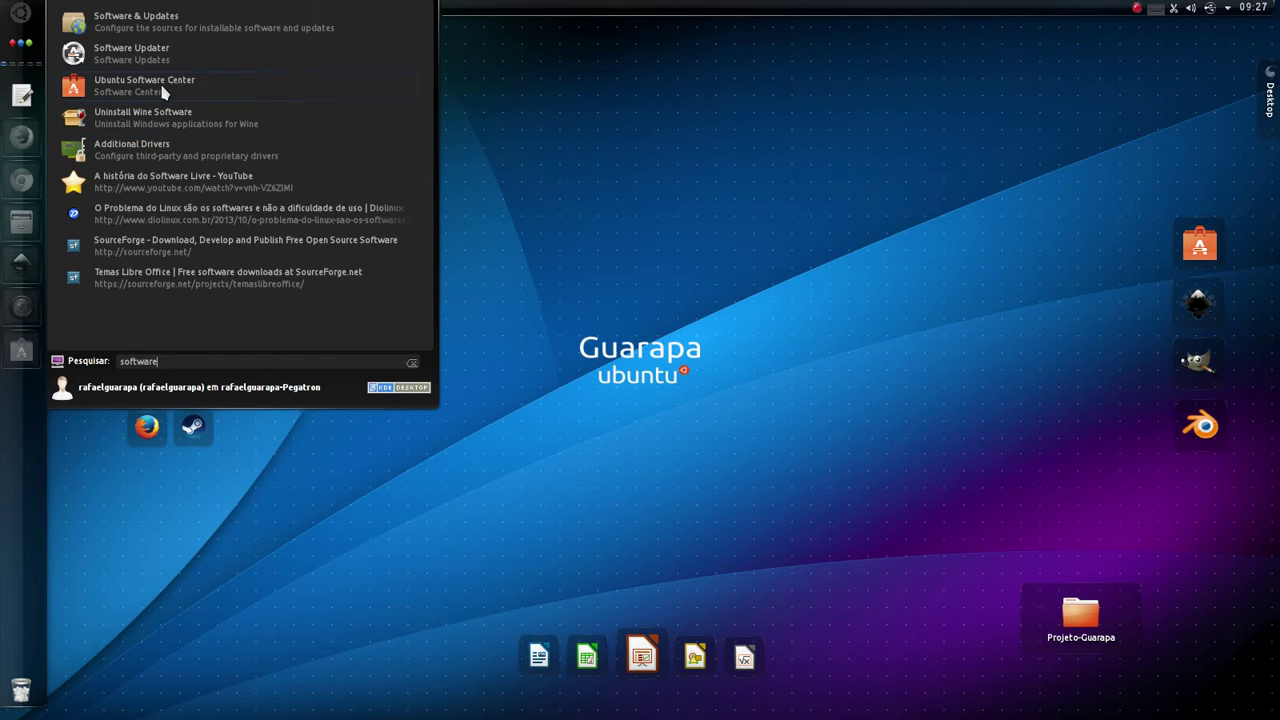
left_click(185, 94)
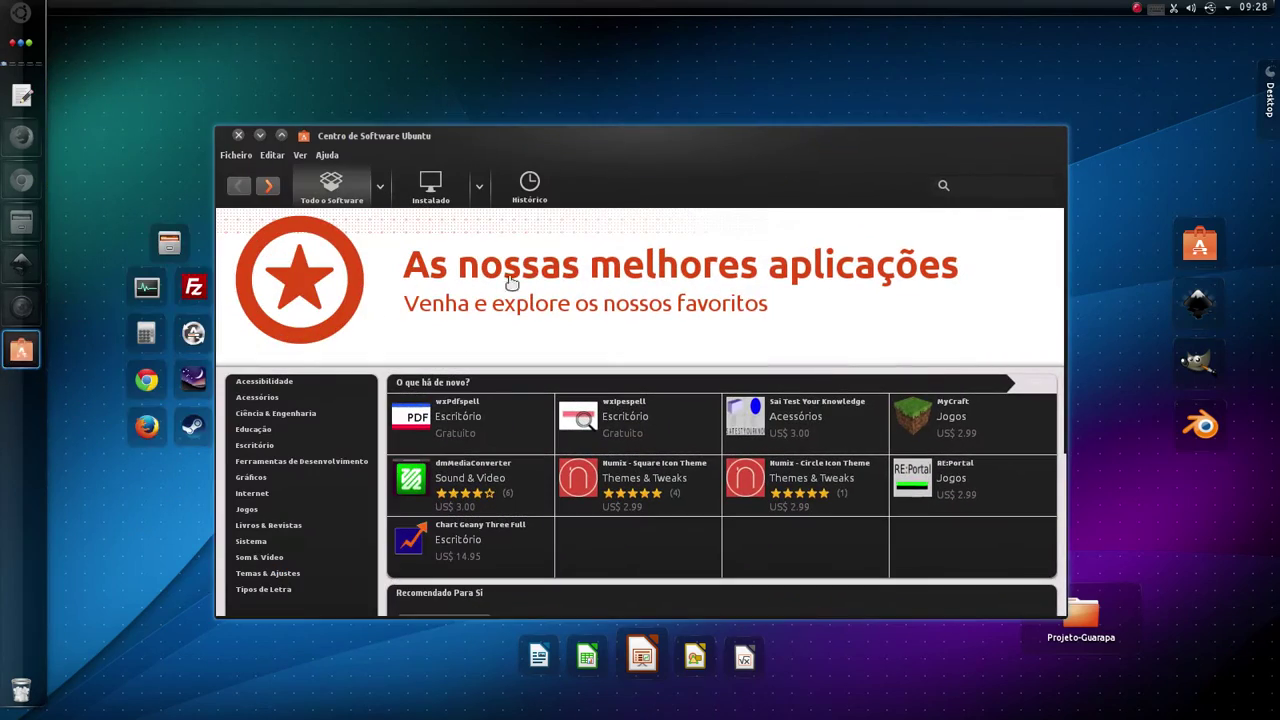
left_click_drag(810, 140, 780, 170)
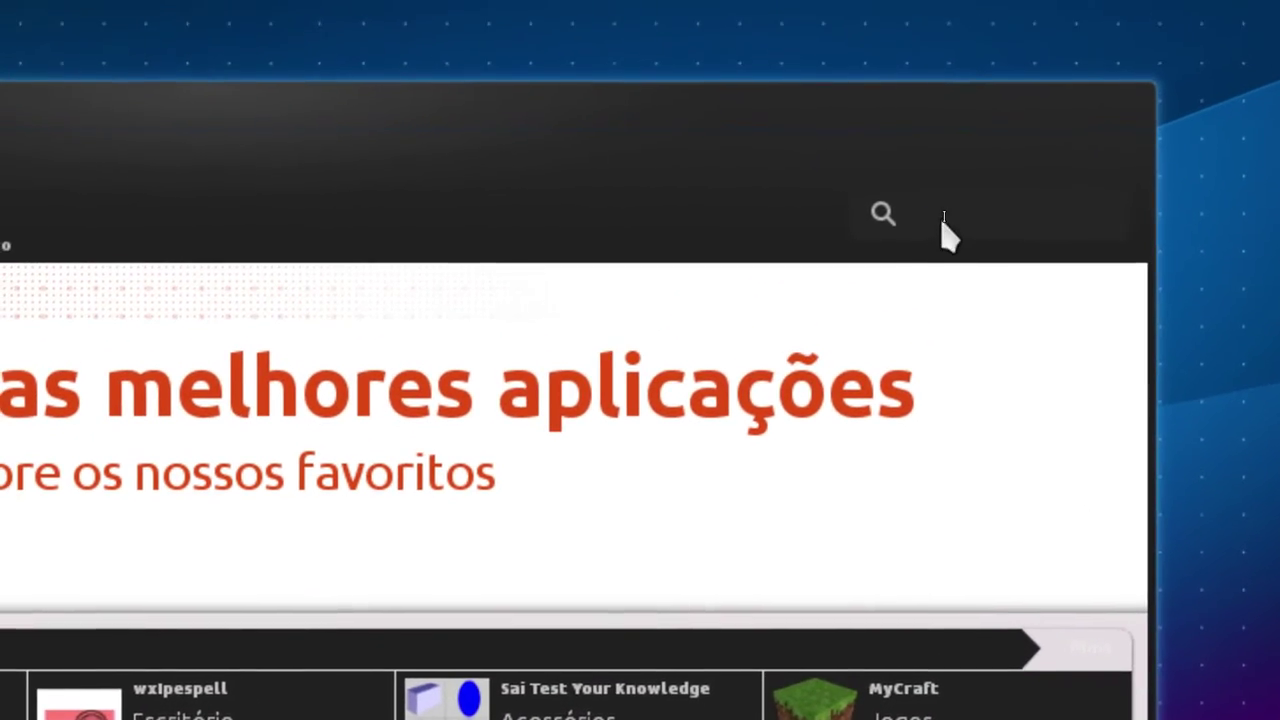
- Search the software catalogue for "ksnapshot" and open the details page of KSnapshot
left_click(950, 217)
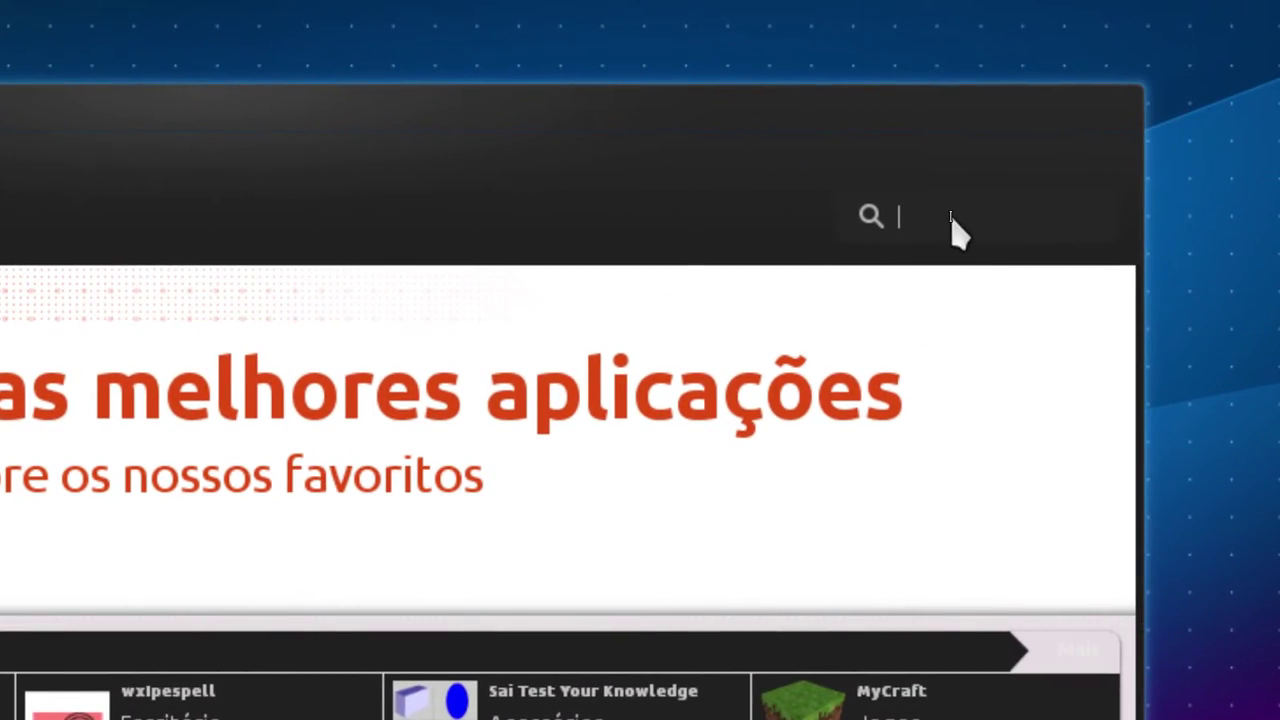
type("ksnap")
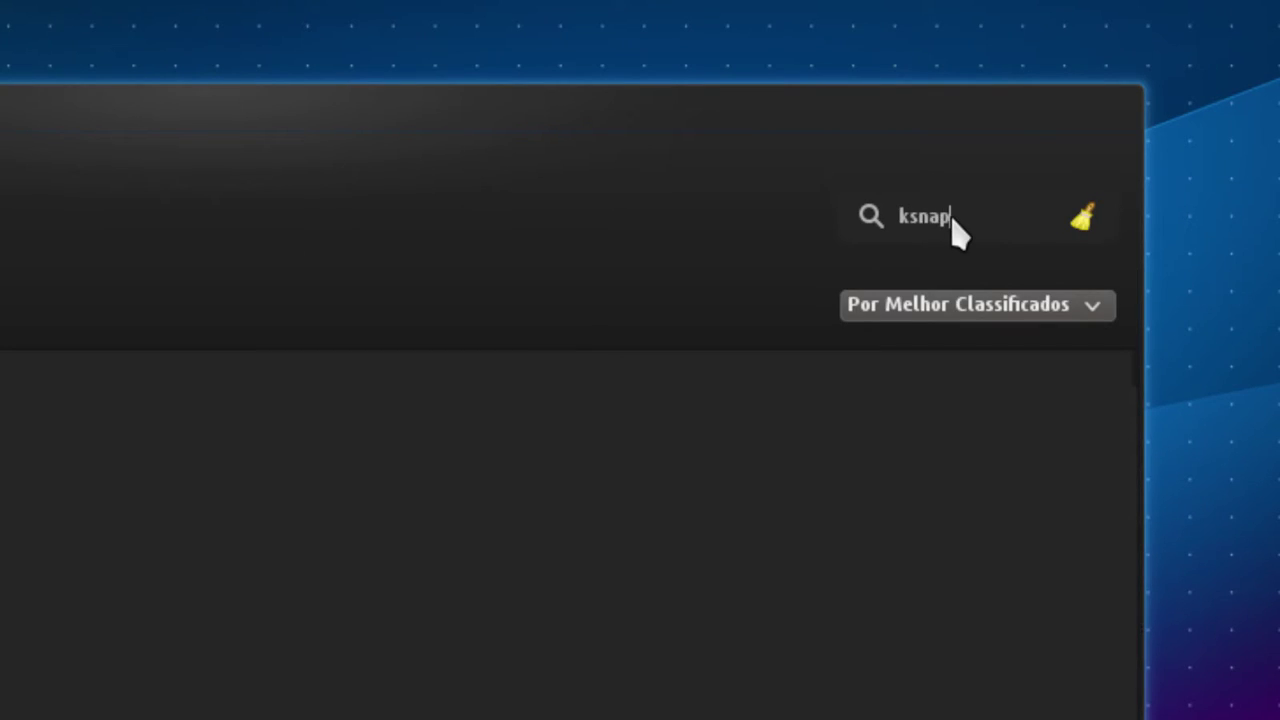
type("shot")
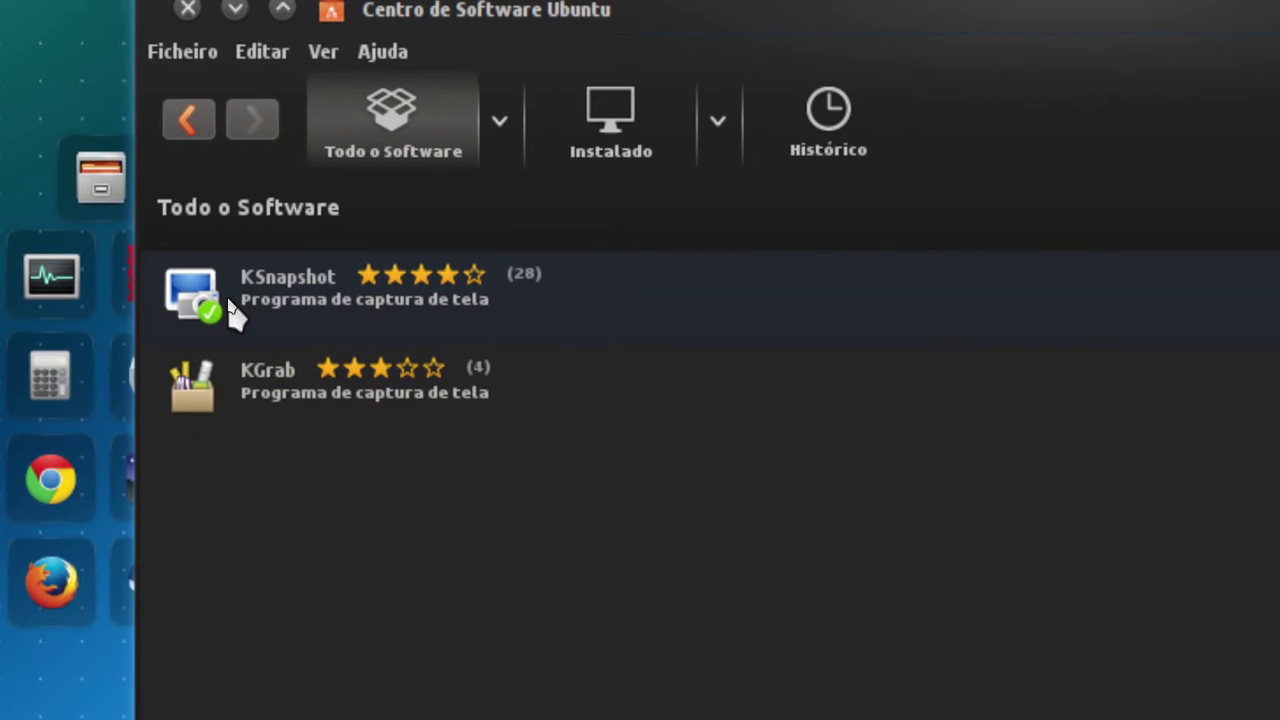
left_click(342, 301)
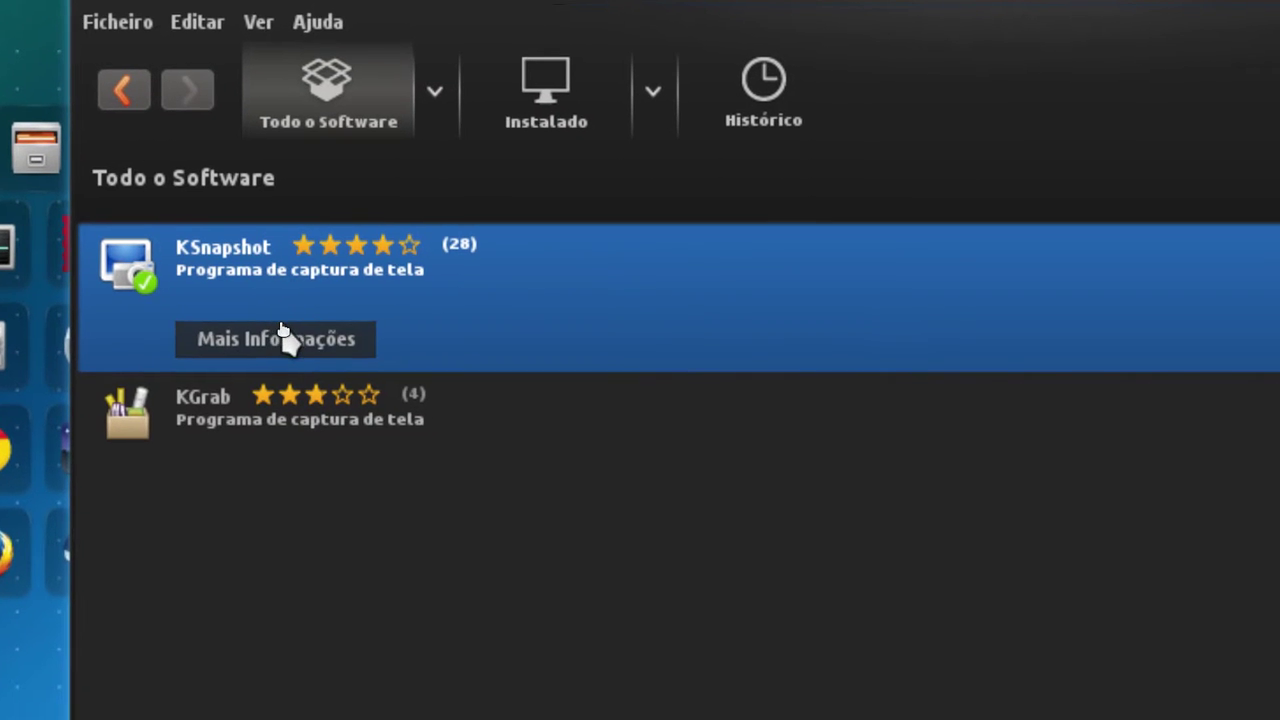
left_click(283, 333)
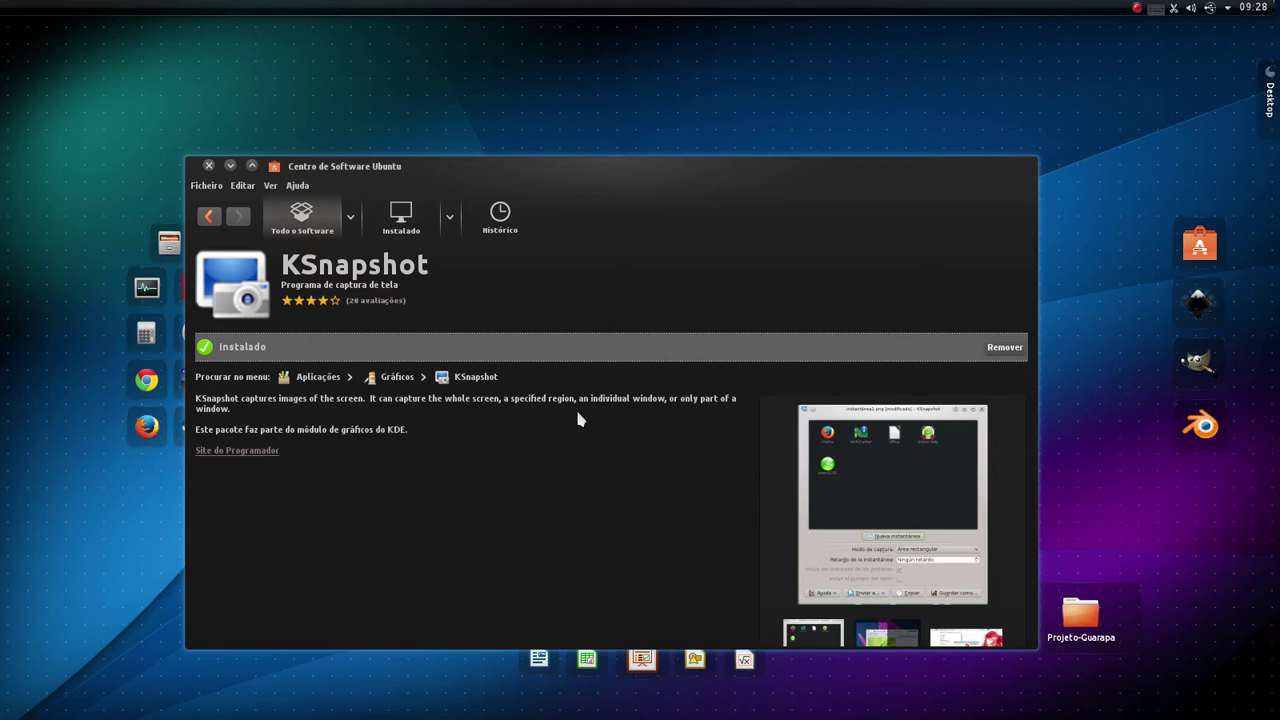
- View the second KSnapshot preview image enlarged, close it and minimize the software center
scroll(575, 419, "down", 2)
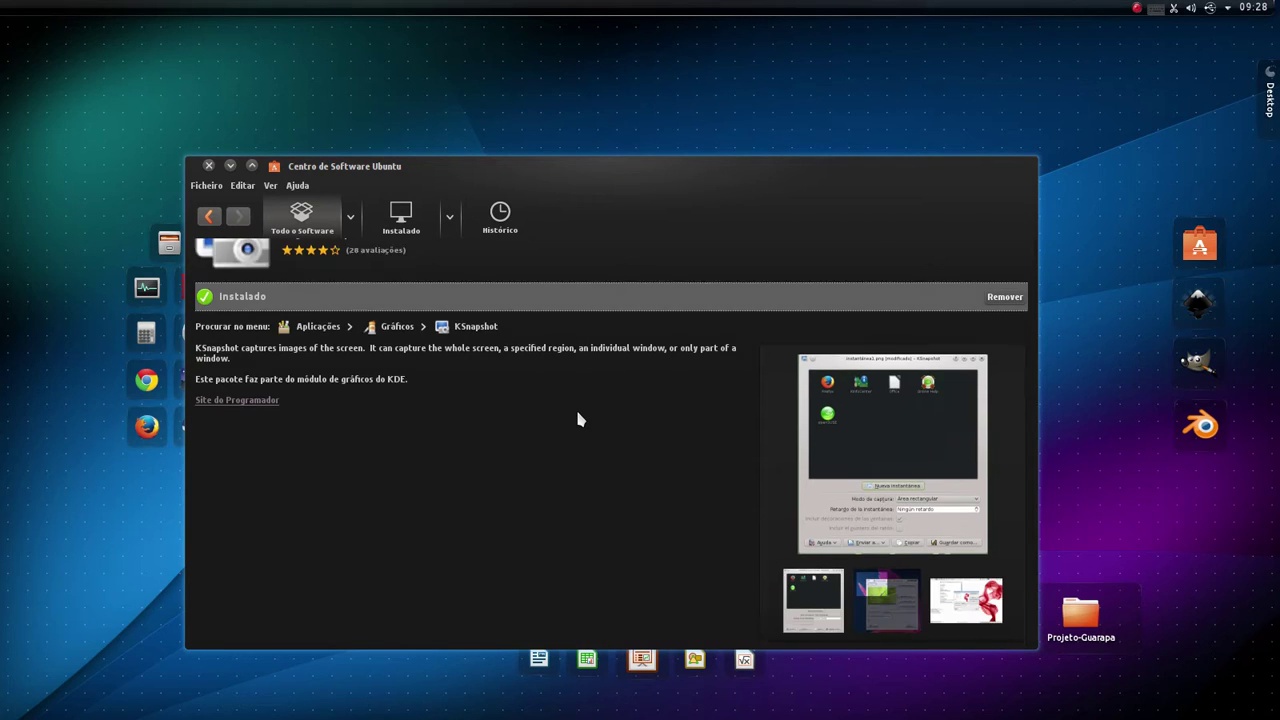
left_click(905, 548)
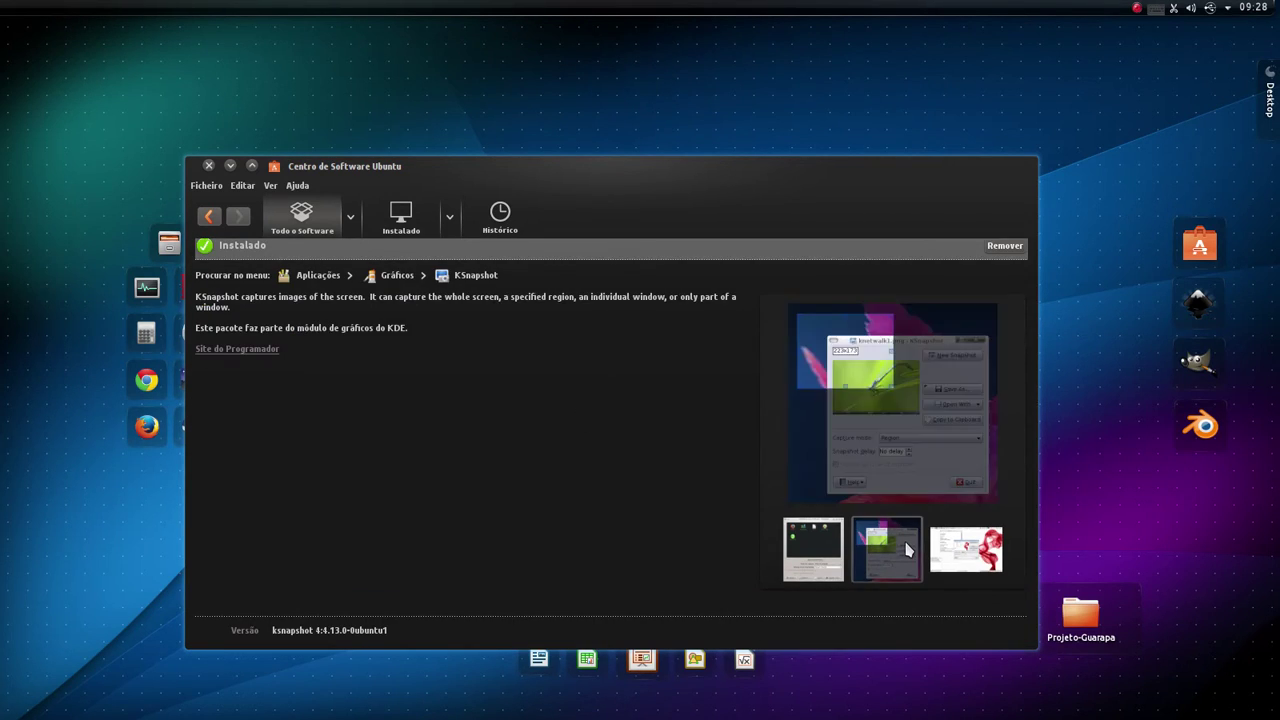
left_click(890, 416)
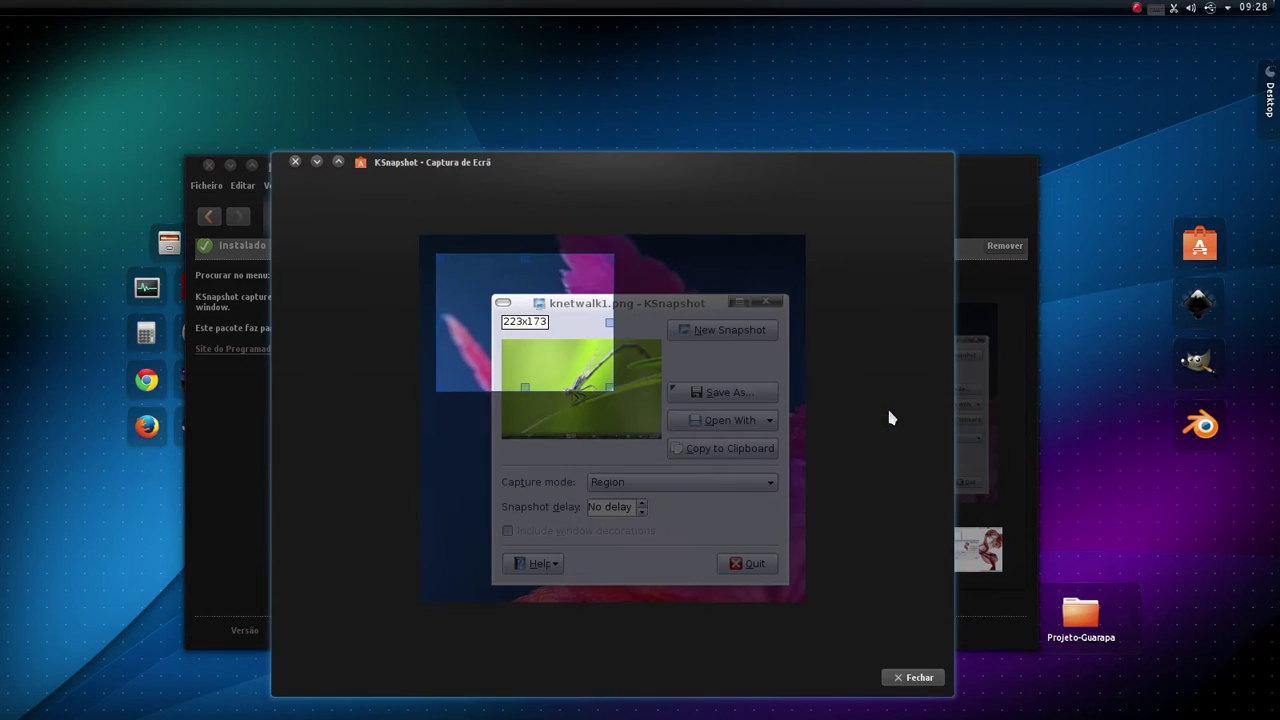
left_click(915, 682)
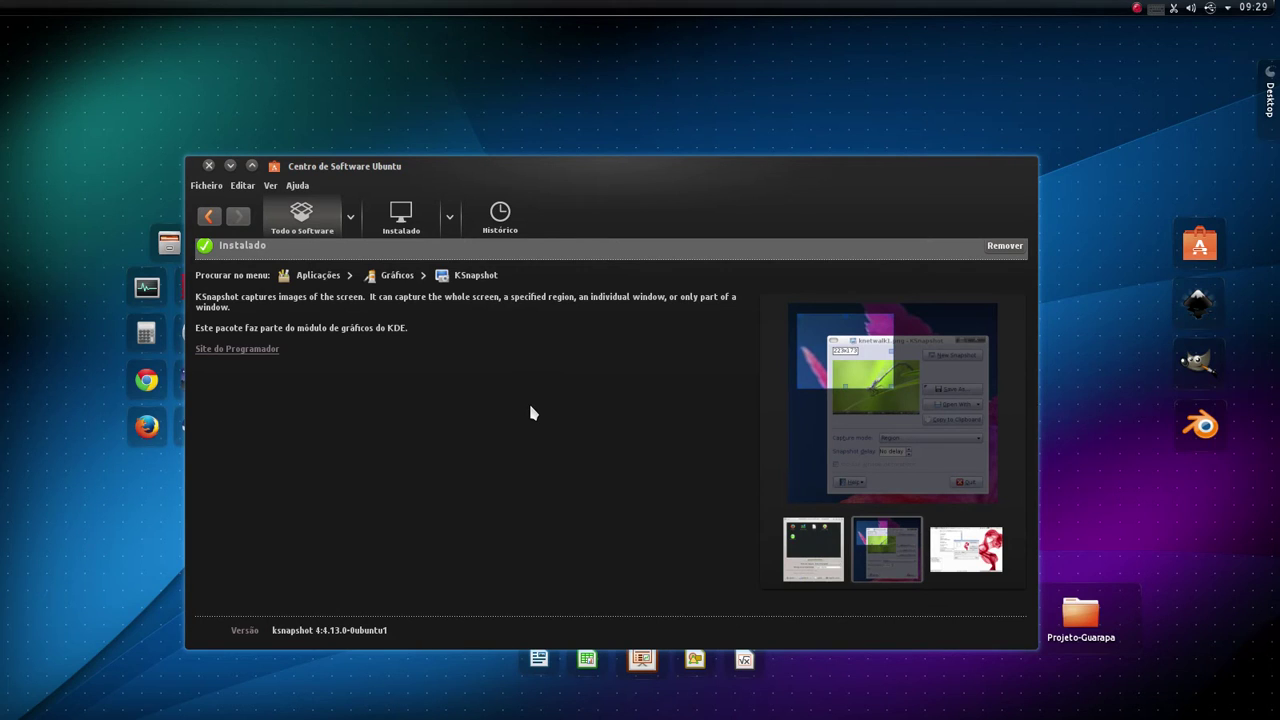
scroll(531, 410, "up", 2)
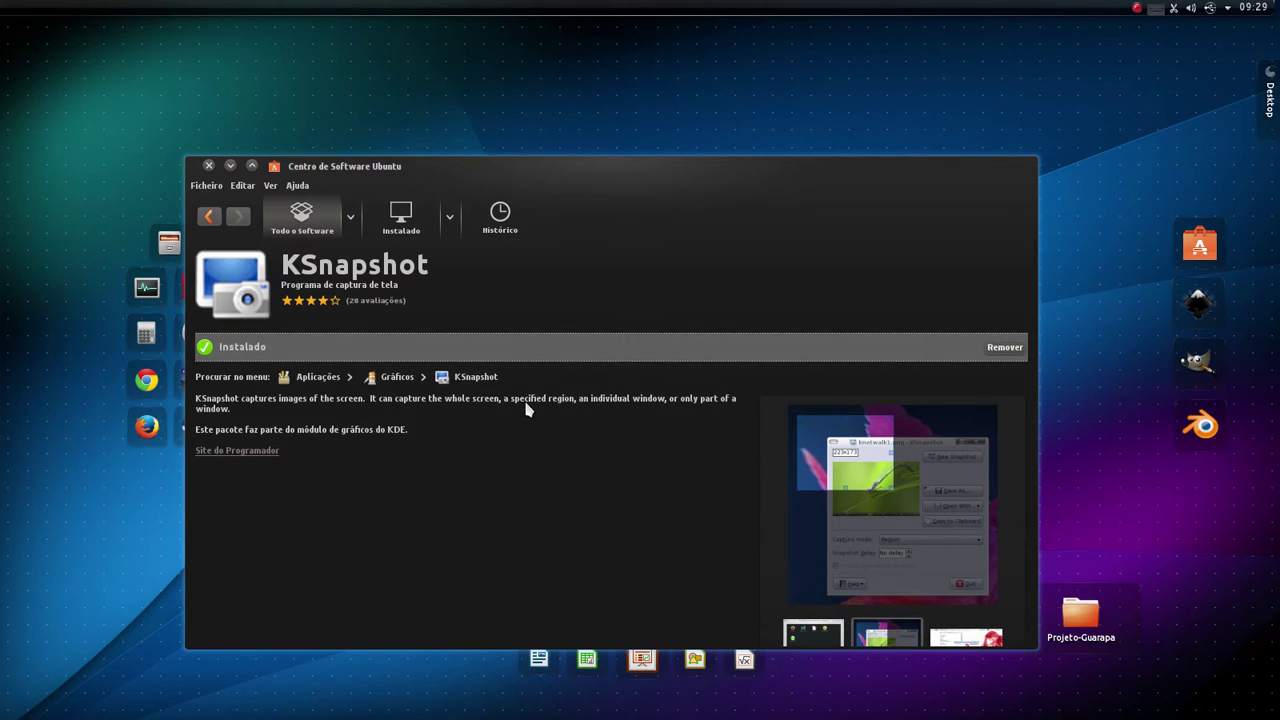
left_click(231, 165)
- Open the system settings, move the window away from the screen edge and enter the shortcuts and gestures section (Atalhos e gestos)
mouse_move(2, 392)
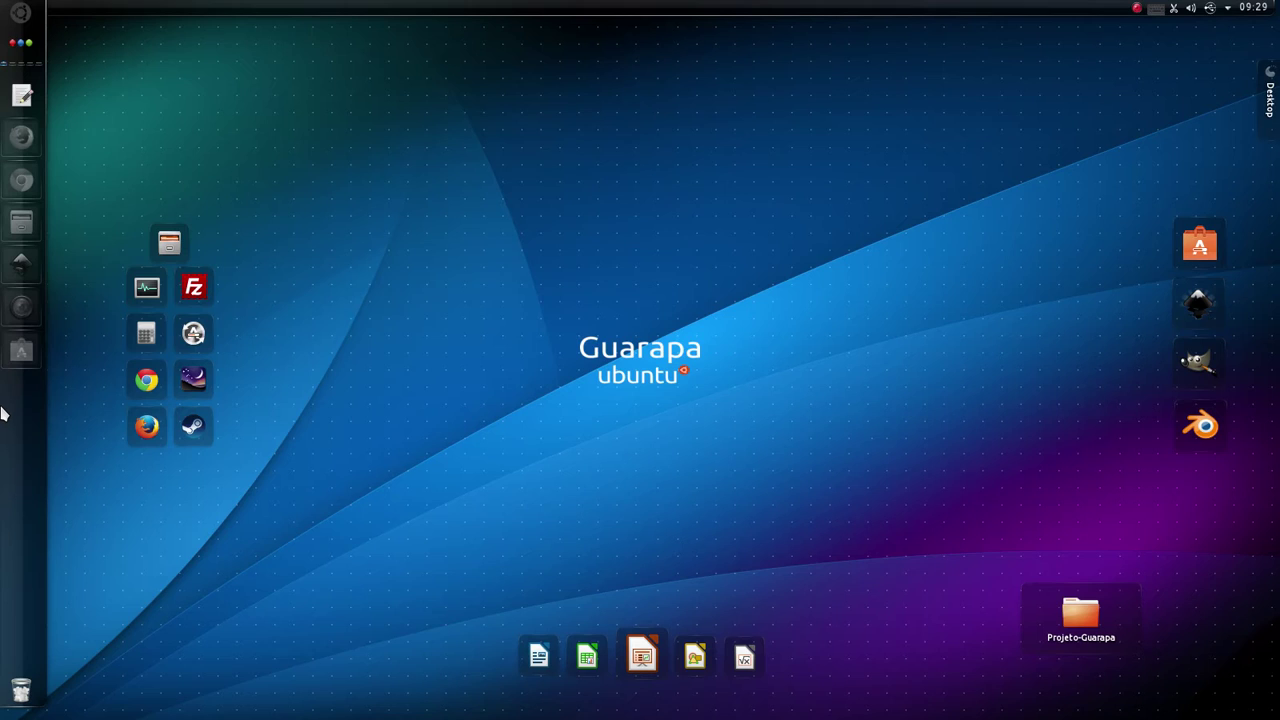
left_click(20, 14)
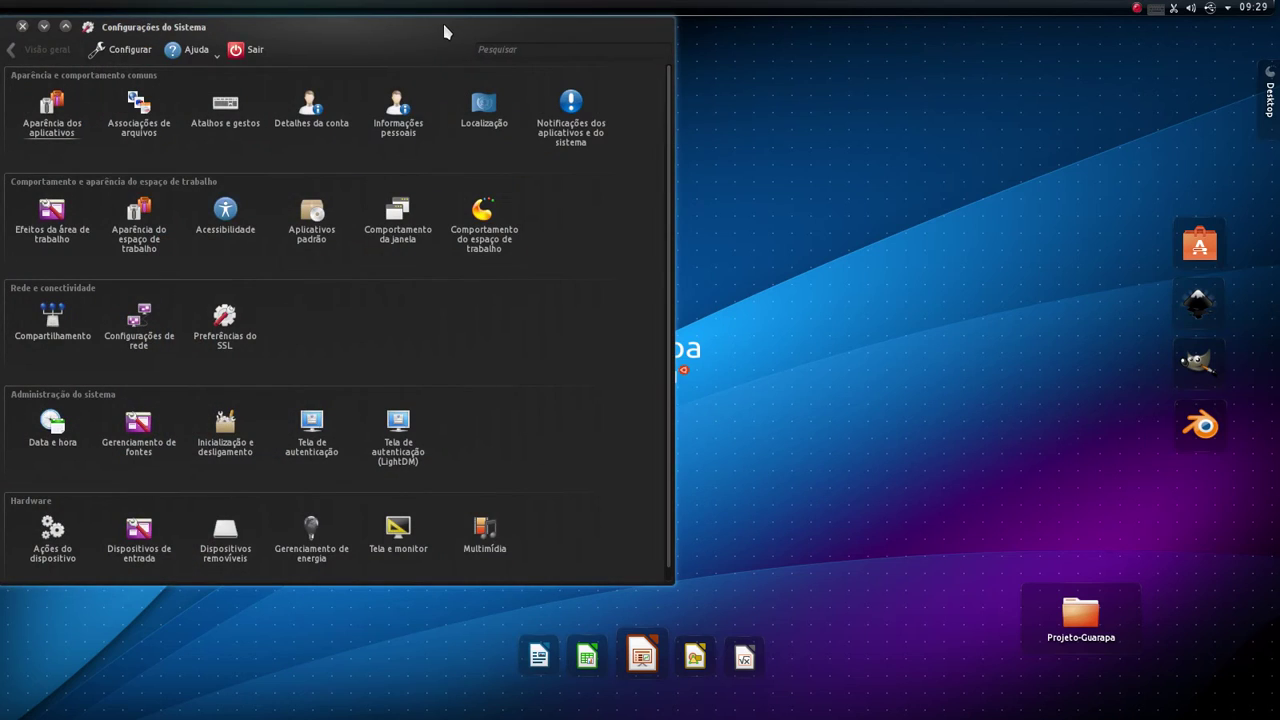
left_click_drag(445, 32, 768, 92)
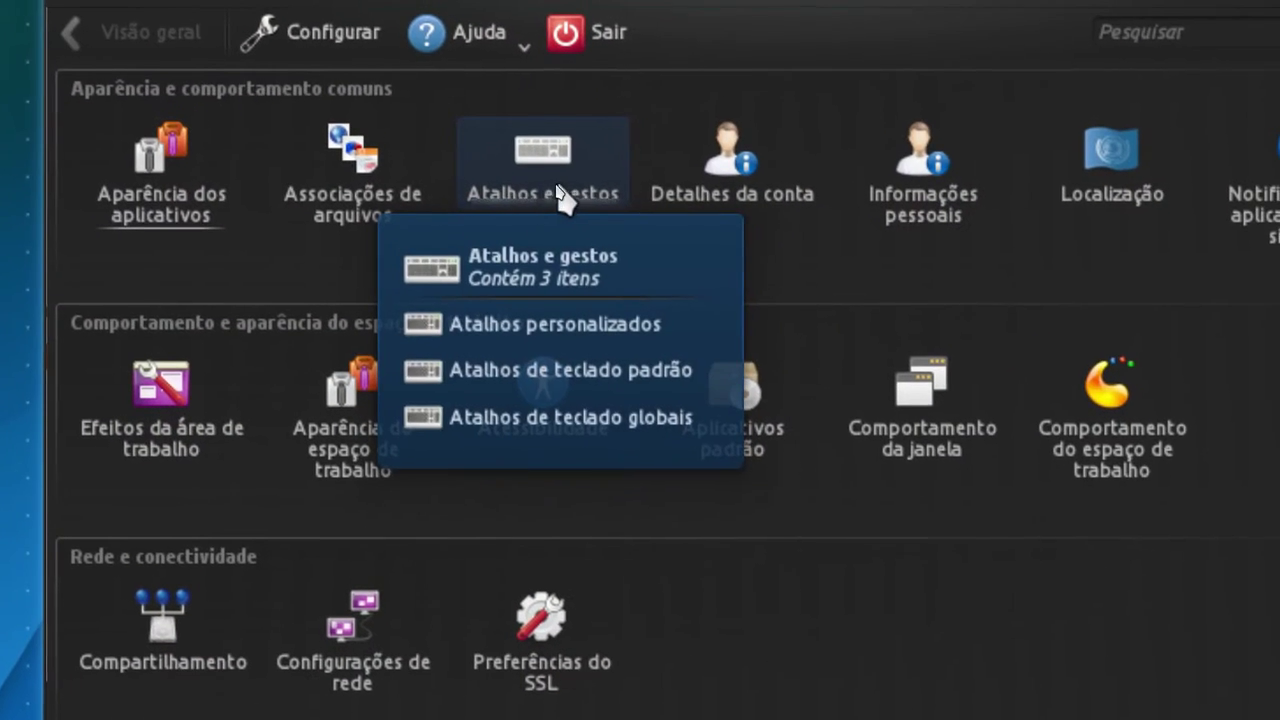
left_click(545, 185)
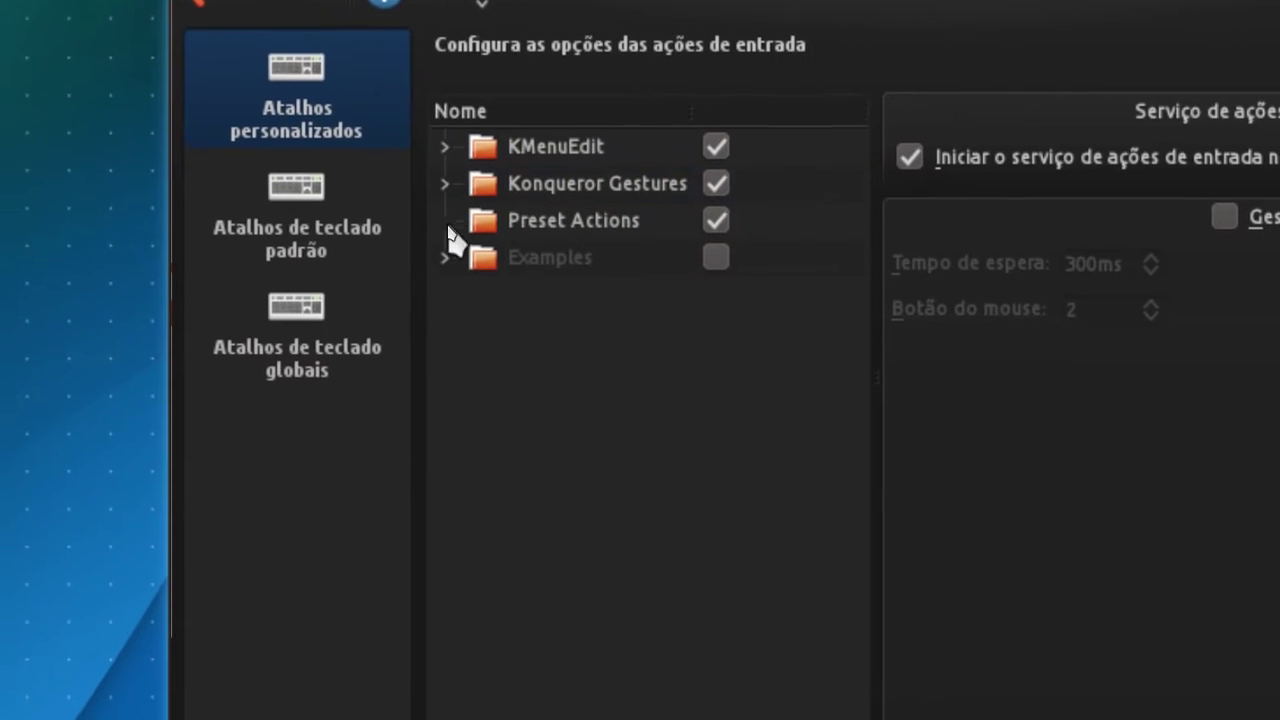
- Expand Preset Actions in the custom shortcuts and review the PrintScreen entry's comment, trigger and action
left_click(525, 224)
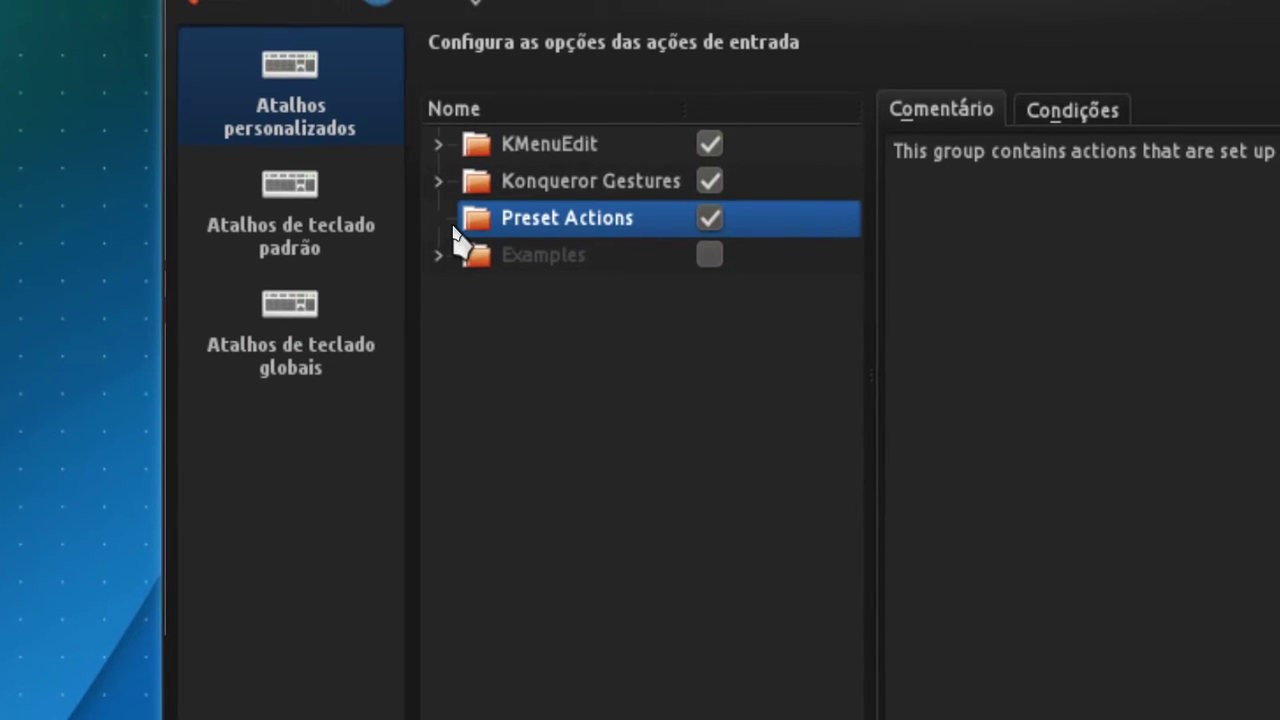
left_click(440, 220)
left_click(599, 255)
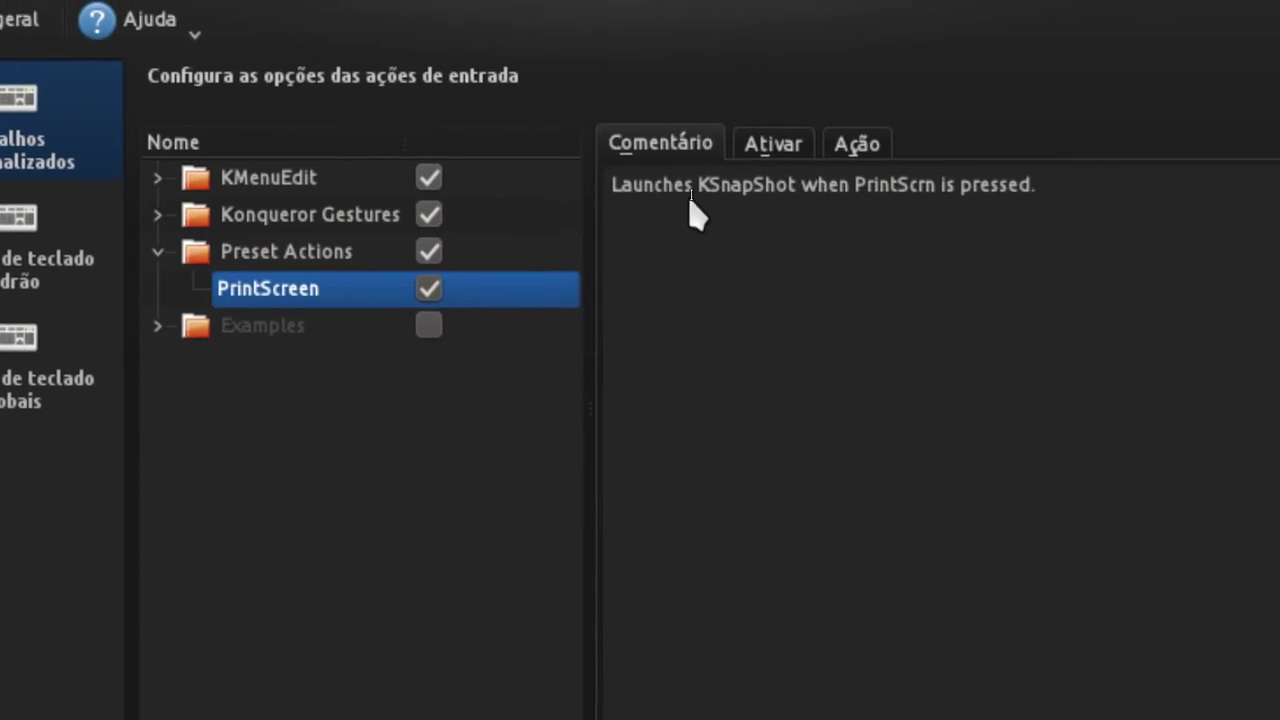
left_click(908, 96)
left_click(772, 178)
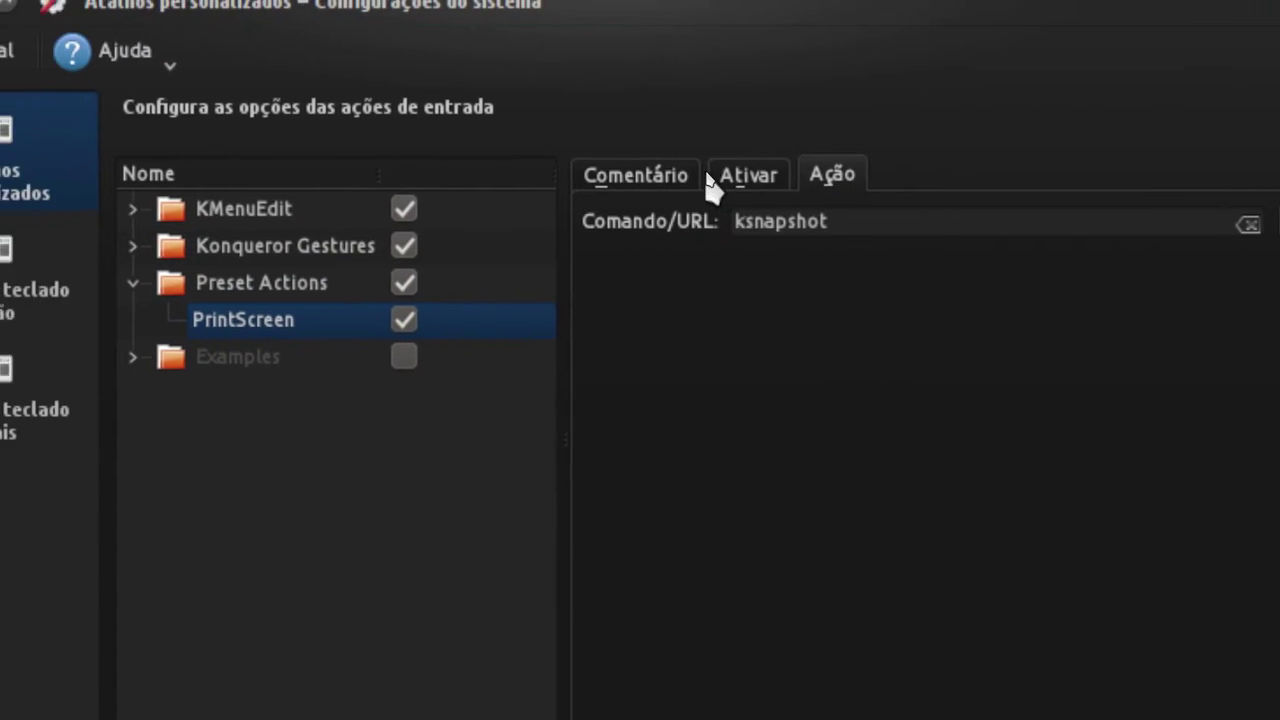
left_click(545, 175)
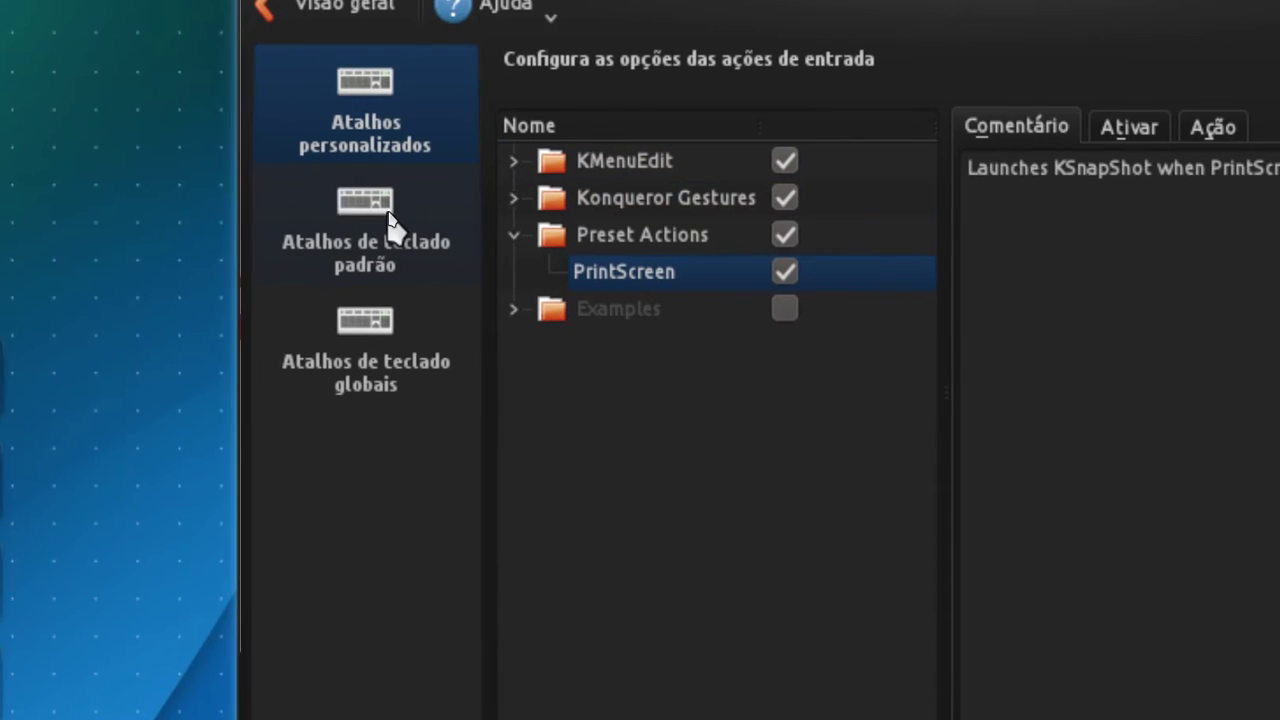
- Look through the whole list of standard keyboard shortcuts (Atalhos de teclado padrão)
left_click(45, 250)
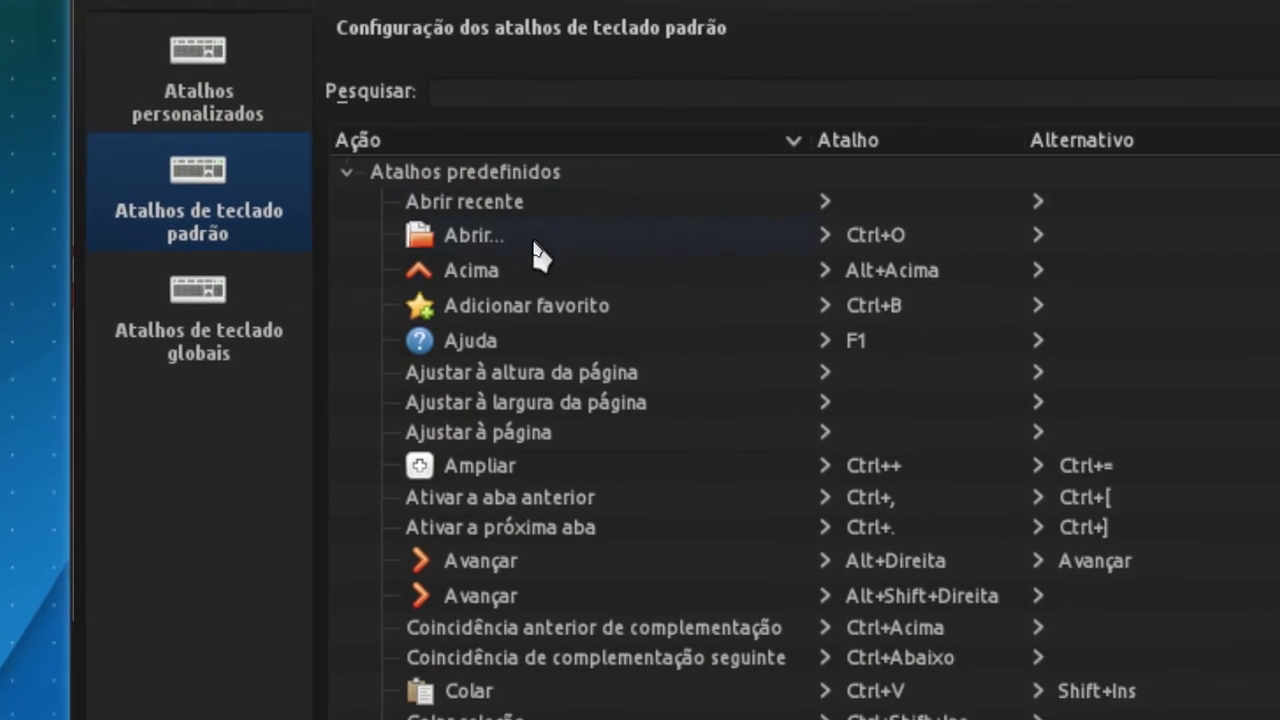
scroll(900, 674, "down", 2)
scroll(628, 470, "down", 5)
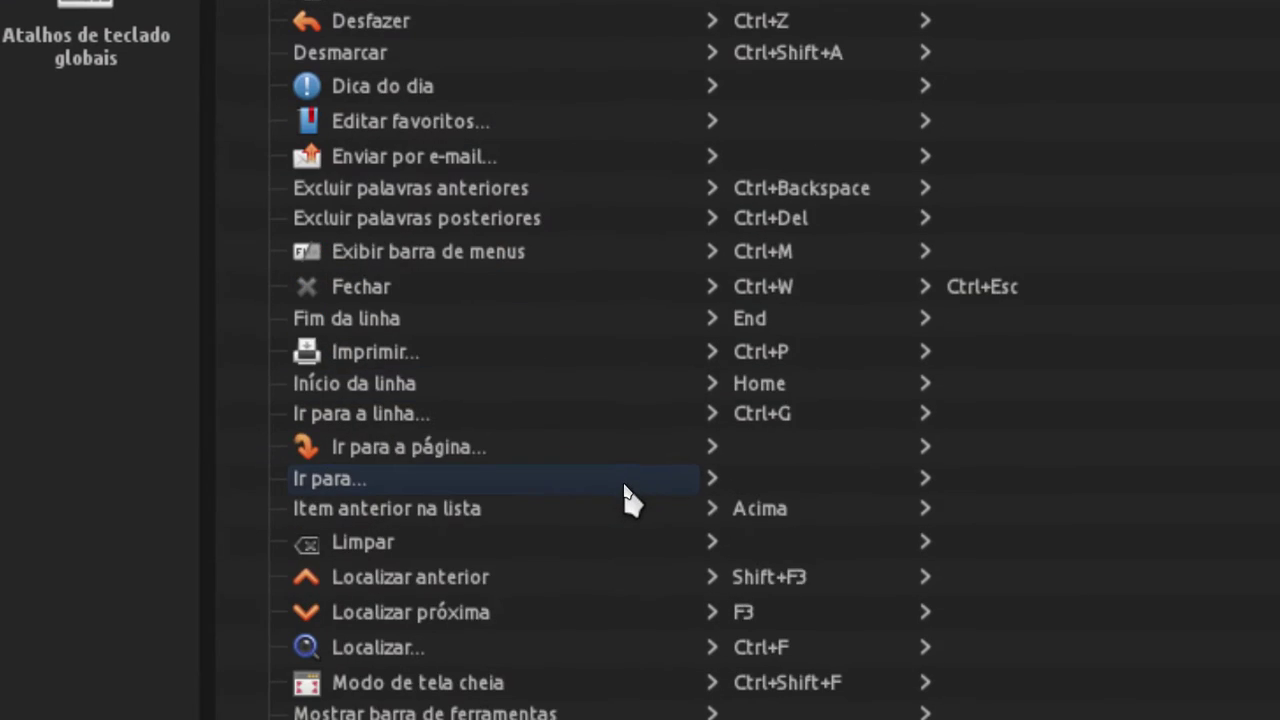
scroll(609, 465, "down", 6)
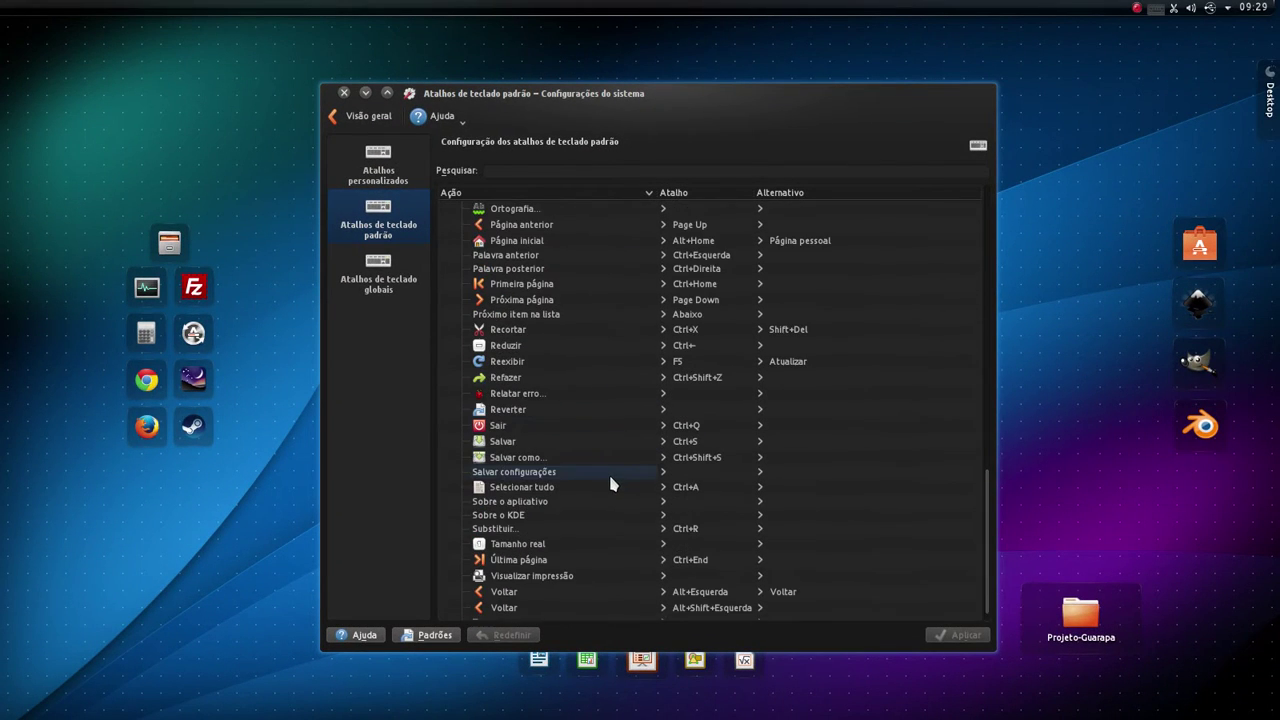
scroll(823, 537, "up", 15)
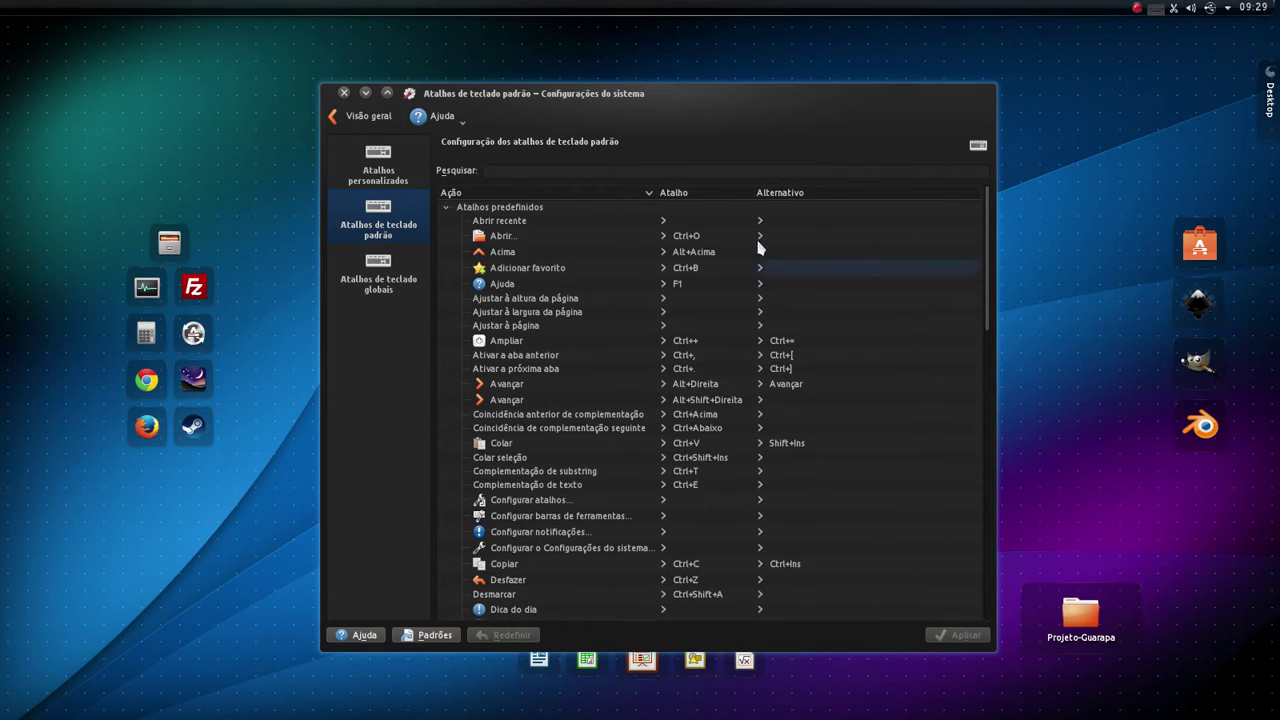
- Show the global keyboard shortcuts of the component Serviço do KDE
left_click(391, 282)
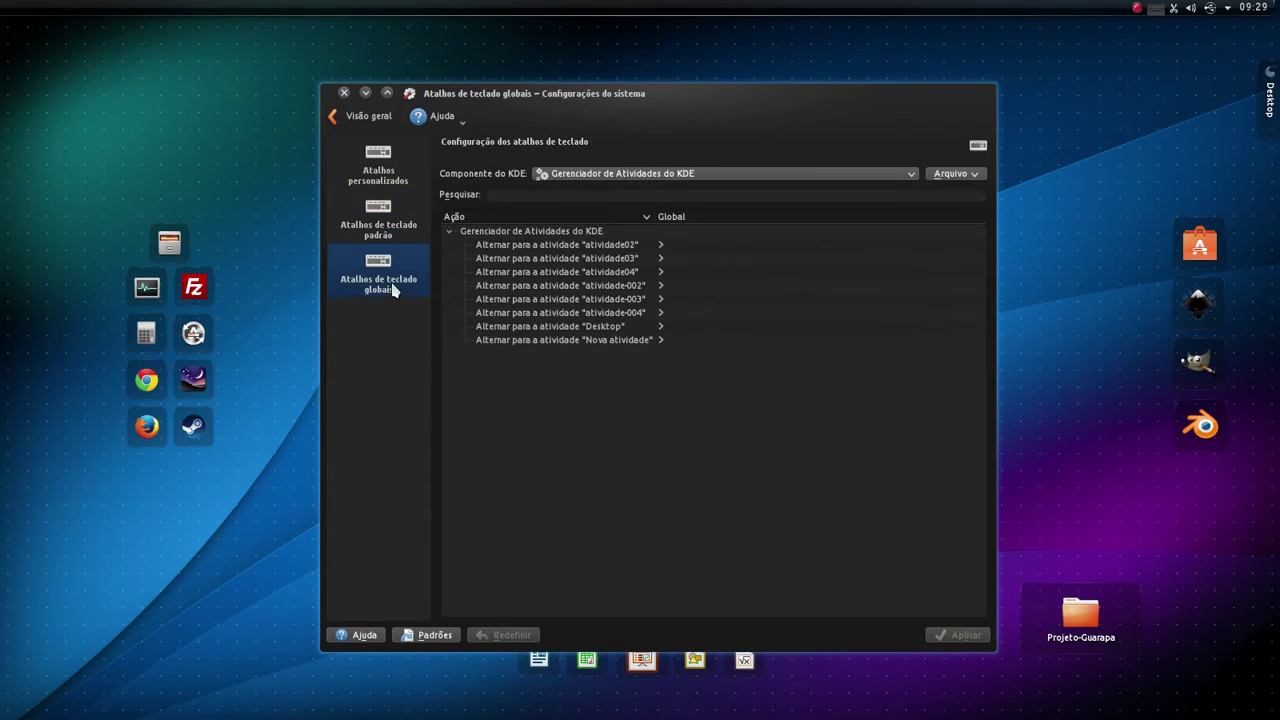
left_click(675, 180)
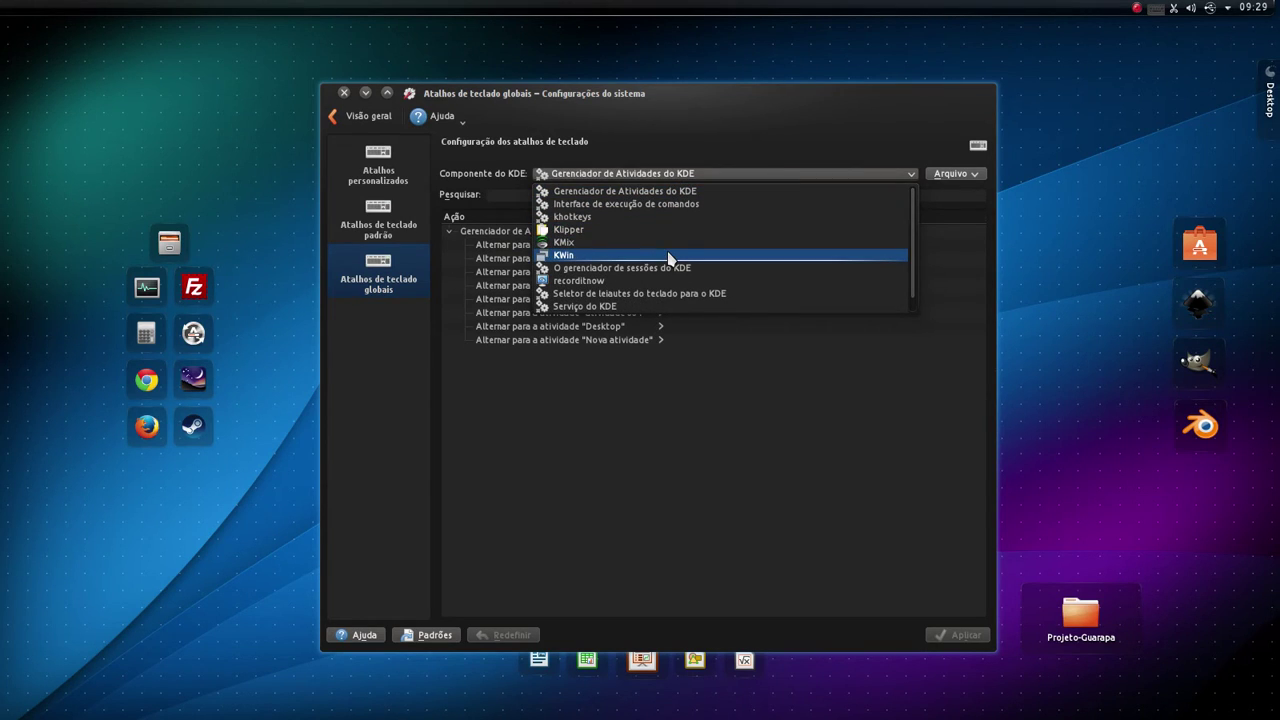
left_click(649, 306)
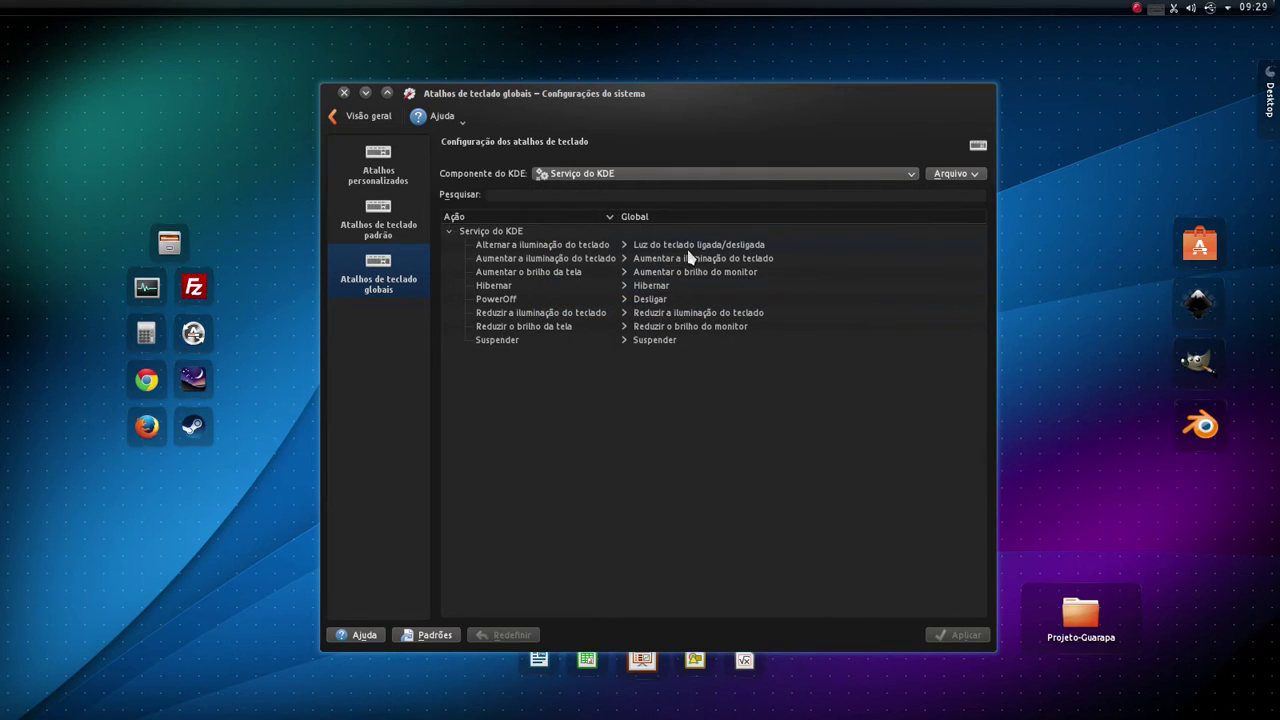
- Switch the global shortcuts to the KWin component and look through its window and desktop actions
left_click(655, 177)
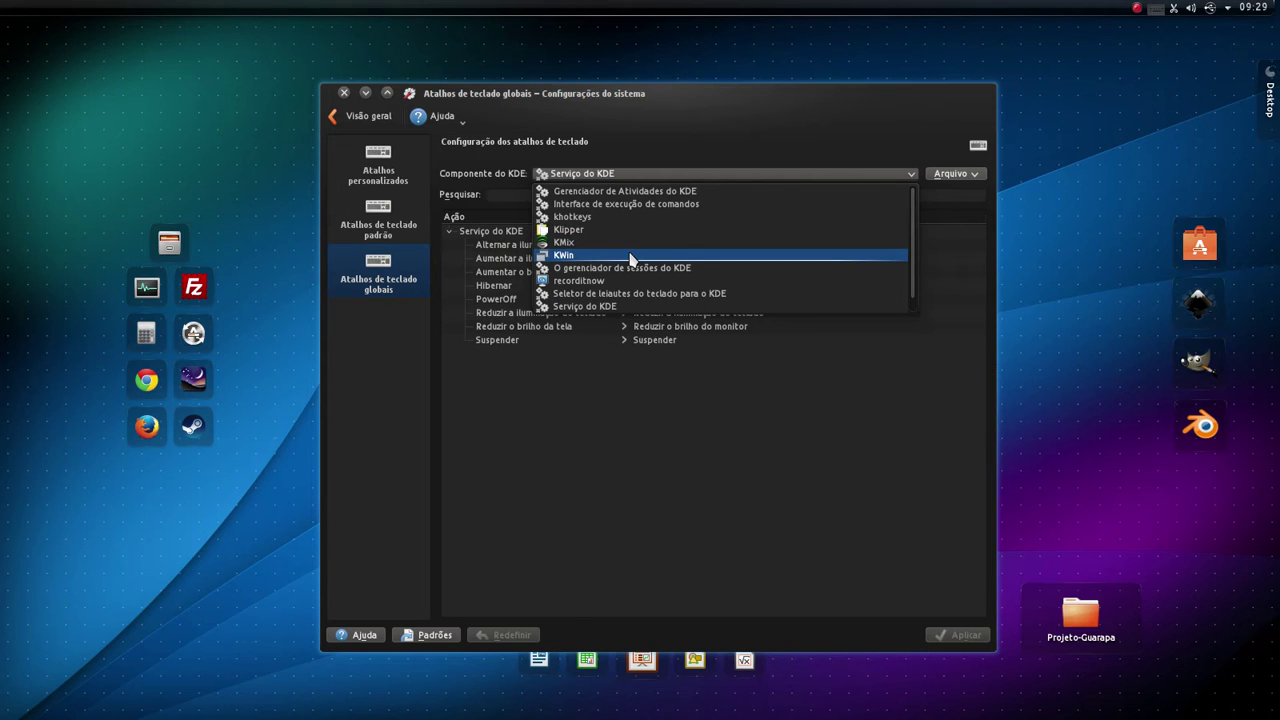
left_click(631, 257)
scroll(780, 600, "down", 20)
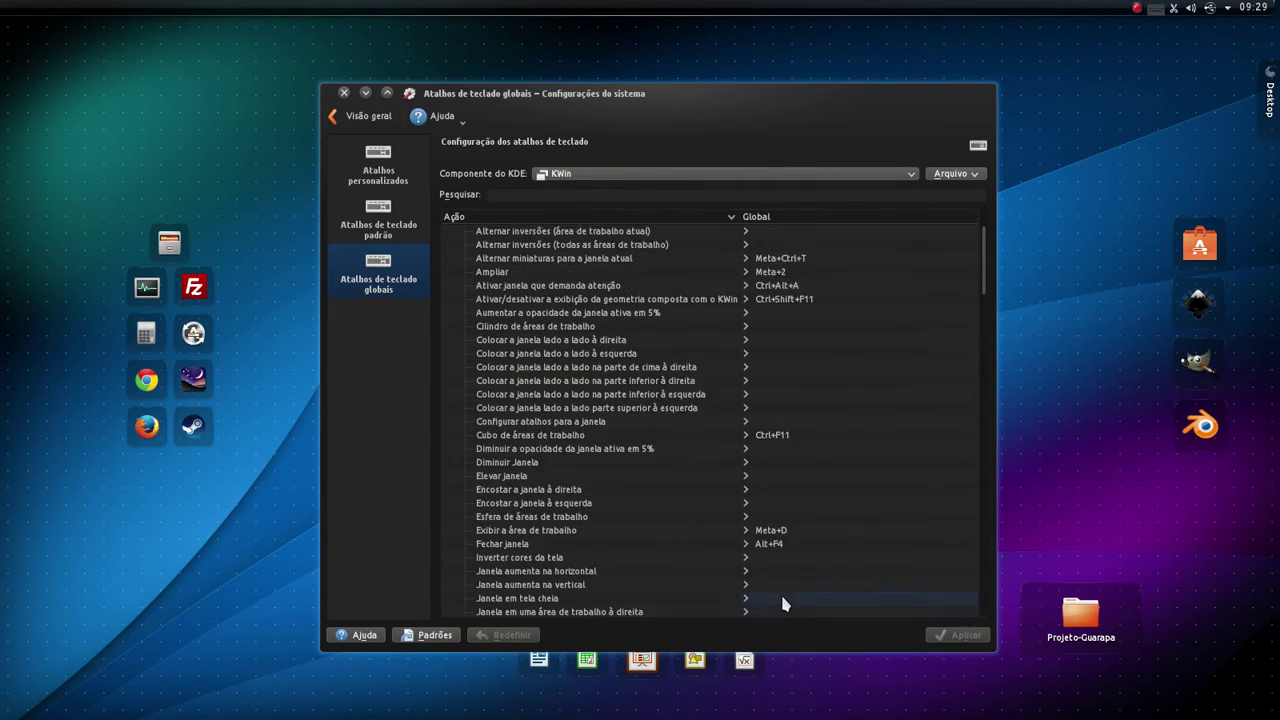
scroll(790, 527, "down", 9)
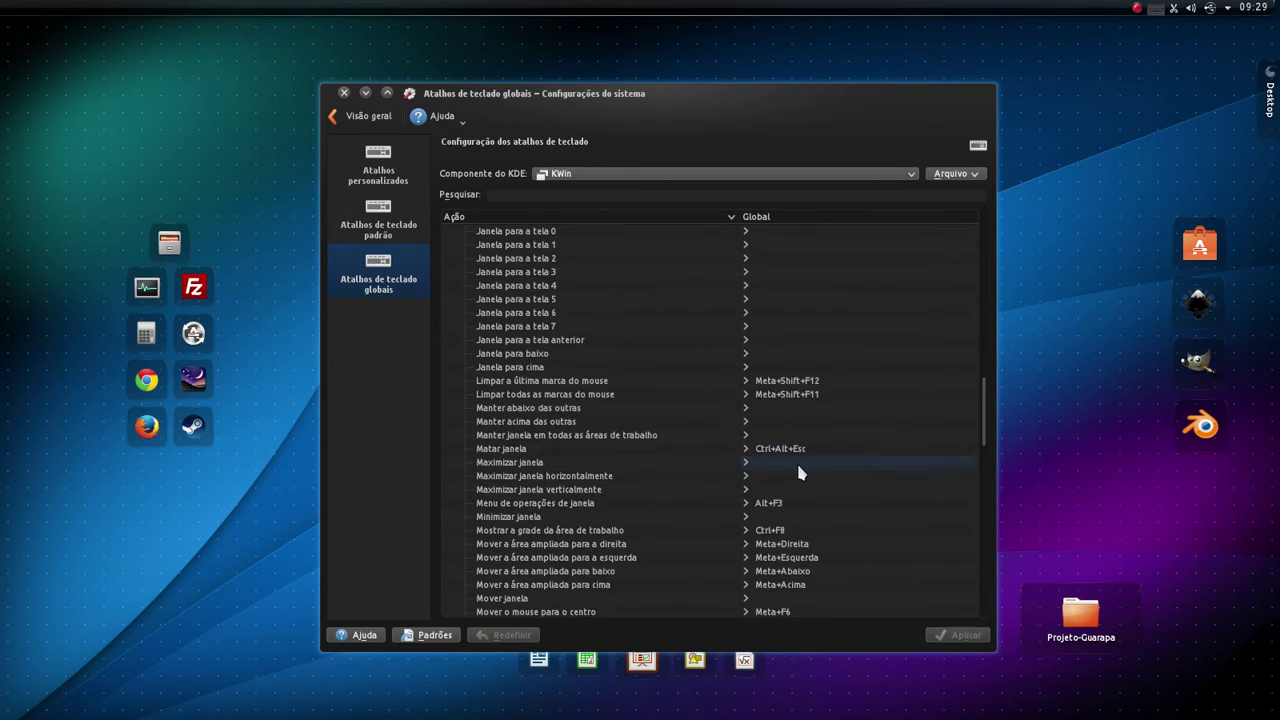
scroll(810, 530, "down", 15)
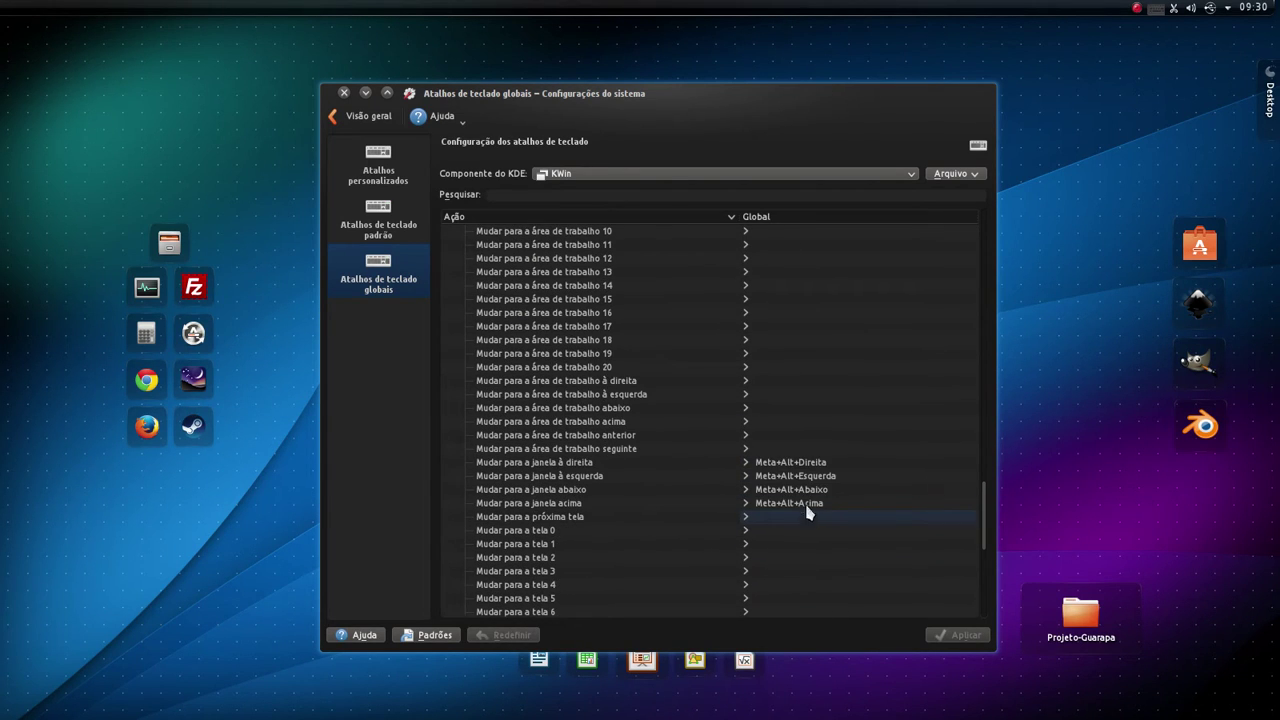
- Switch the global shortcuts to the khotkeys component, review its PrintScreen, Konsole and Search entries, and open PrintScreen's custom shortcut for redefinition
scroll(828, 518, "down", 1)
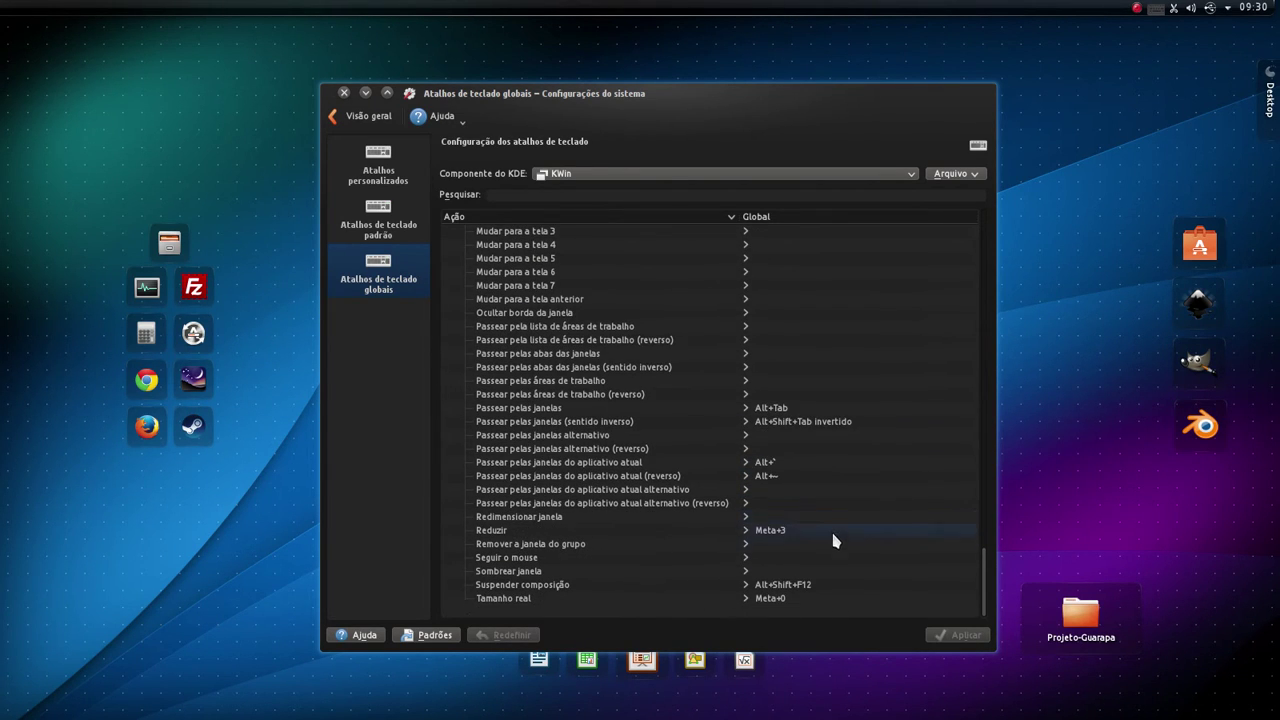
left_click(619, 178)
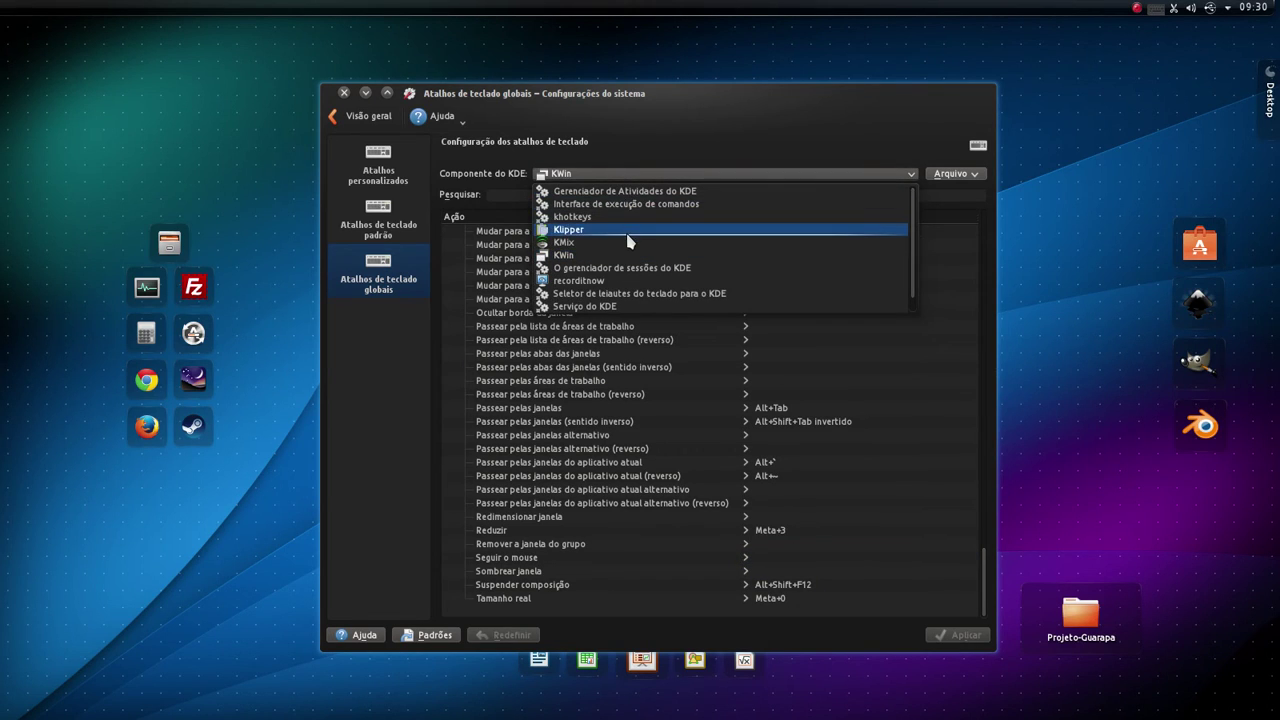
left_click(626, 218)
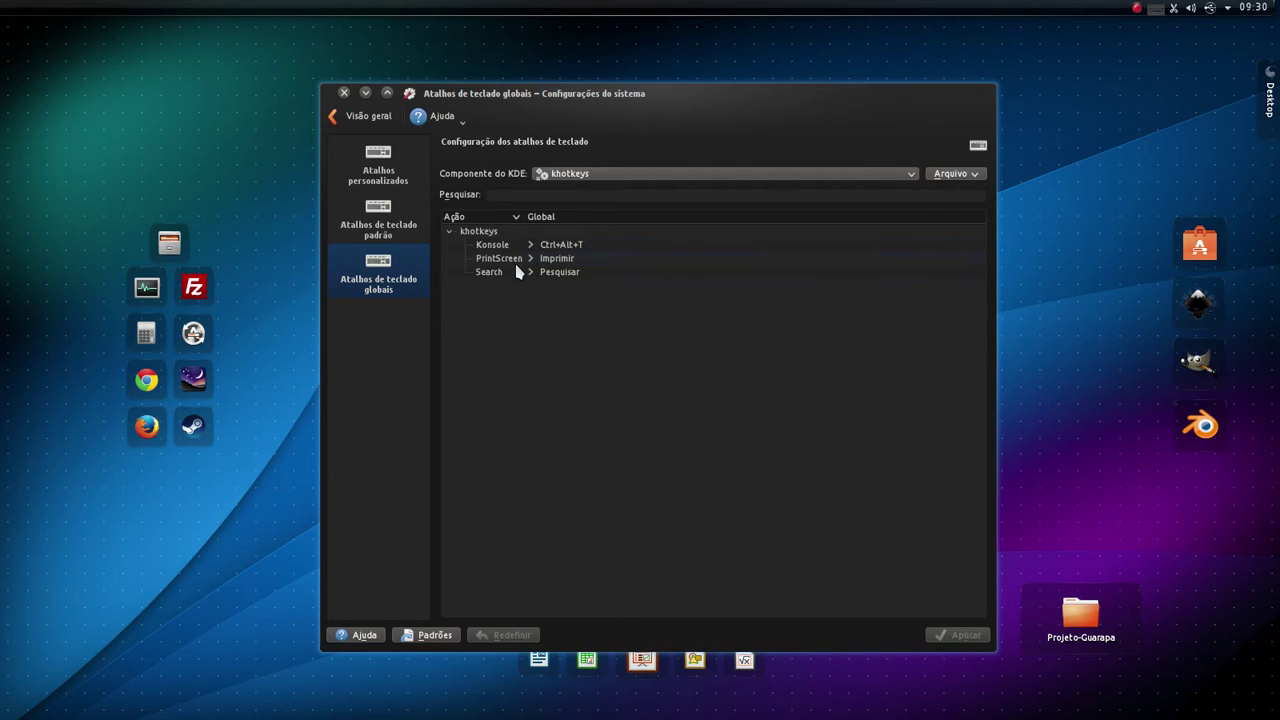
left_click(550, 261)
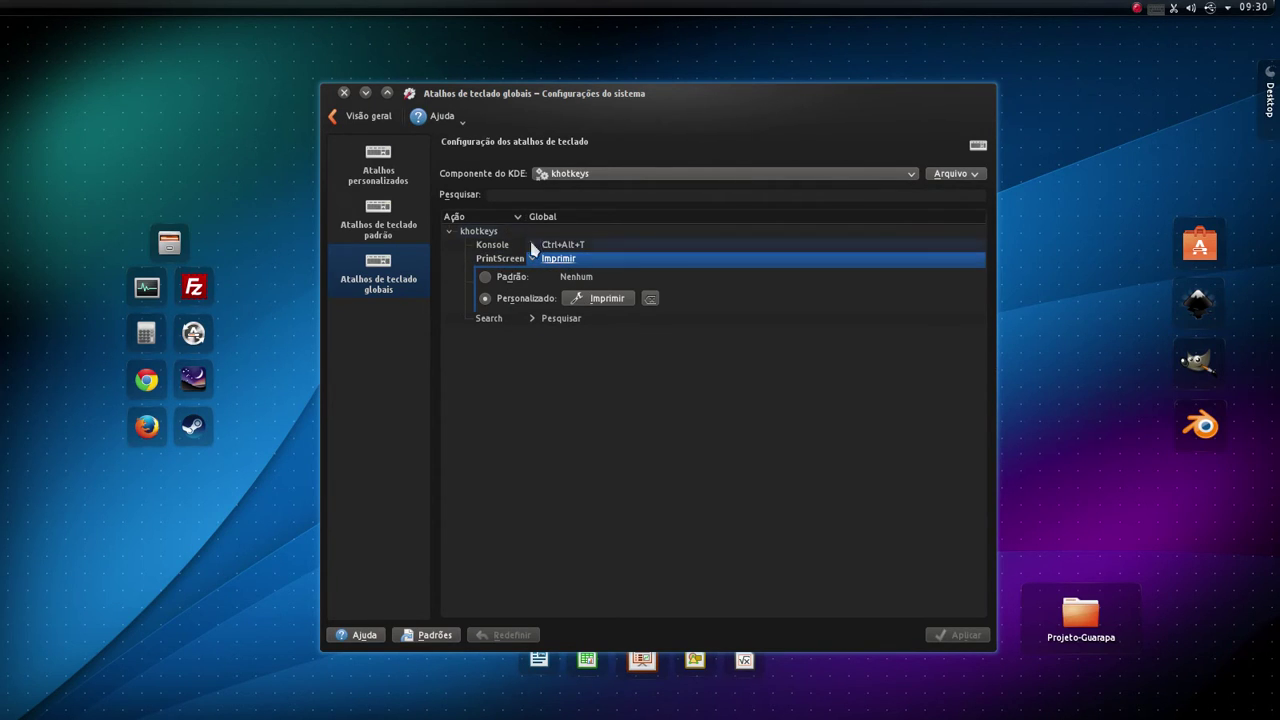
left_click(564, 246)
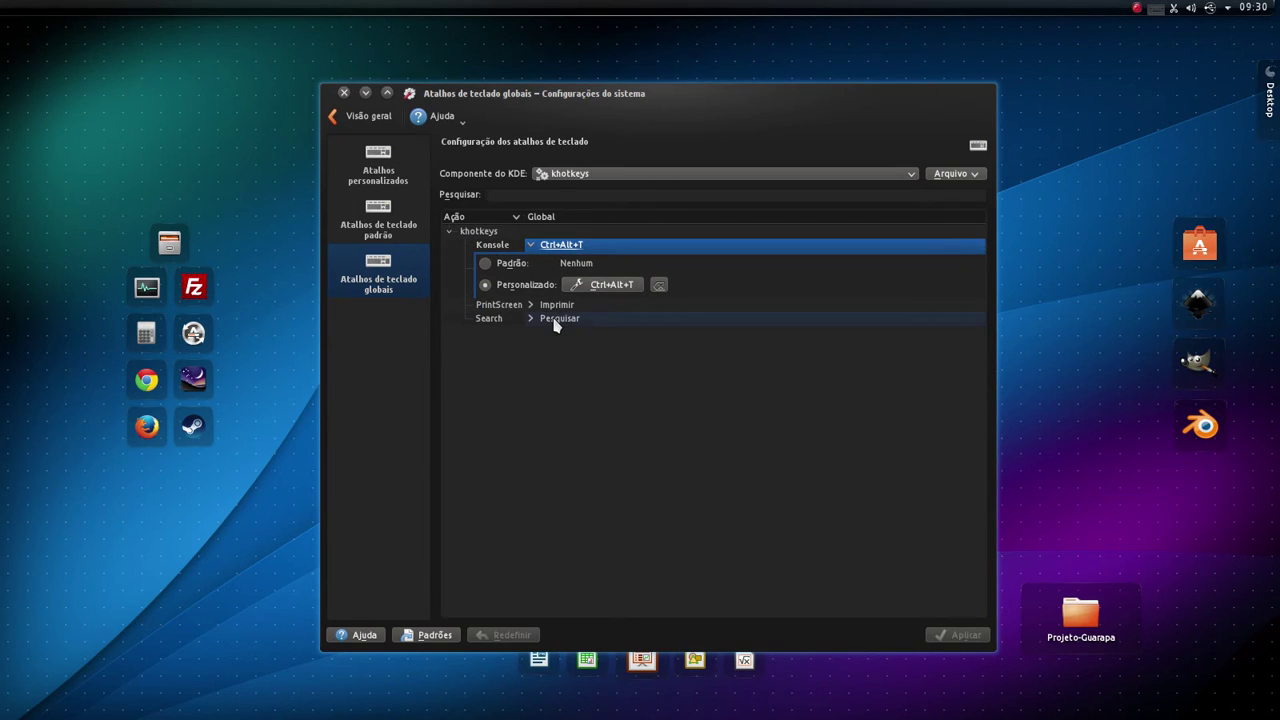
left_click(552, 319)
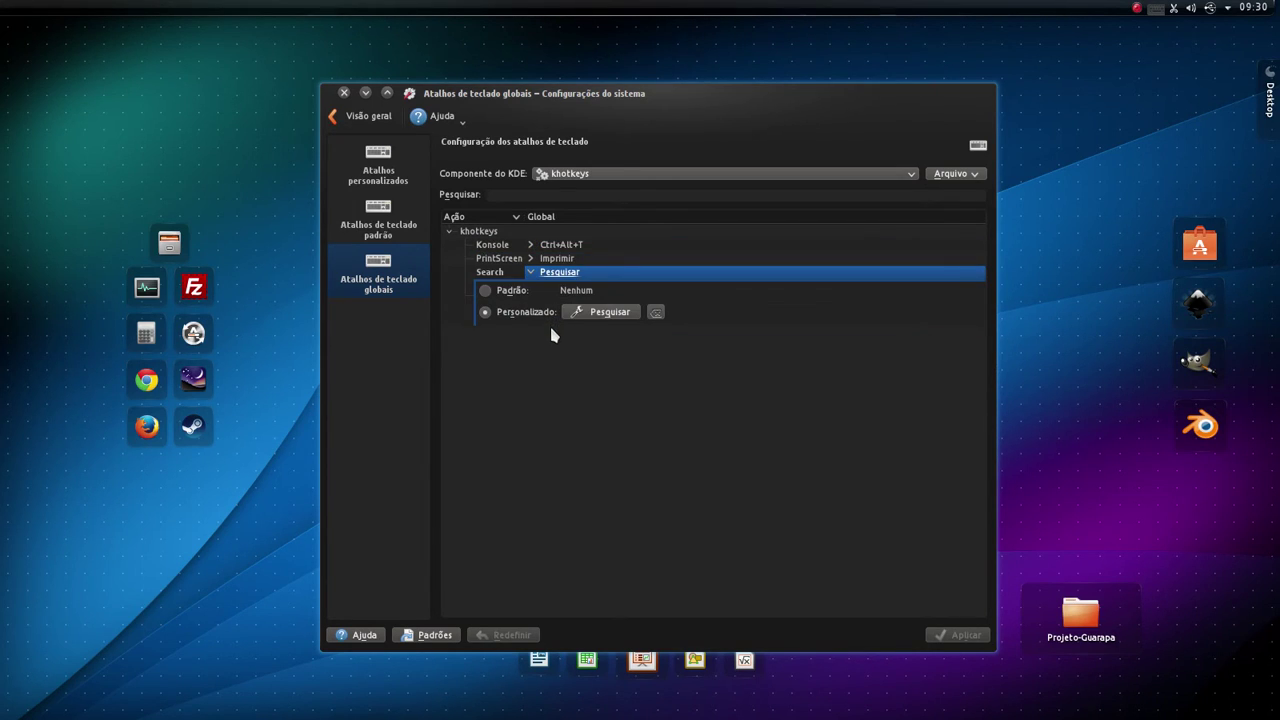
left_click(517, 260)
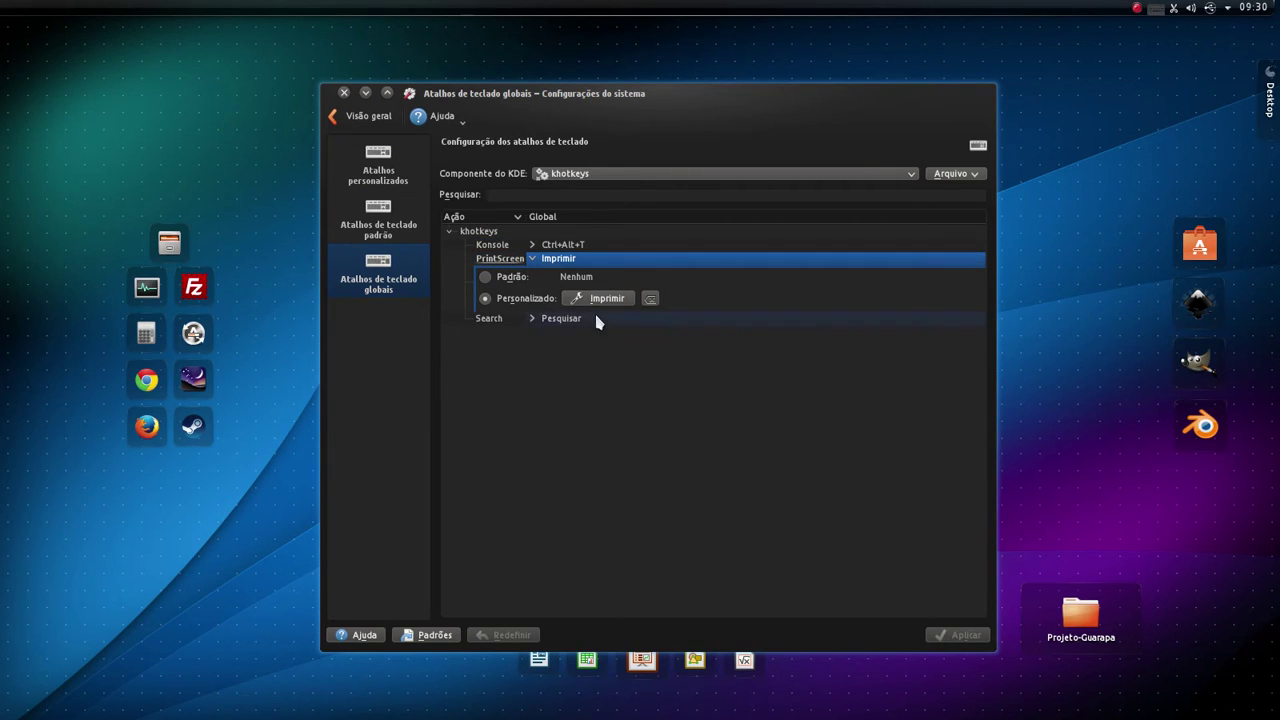
left_click(610, 304)
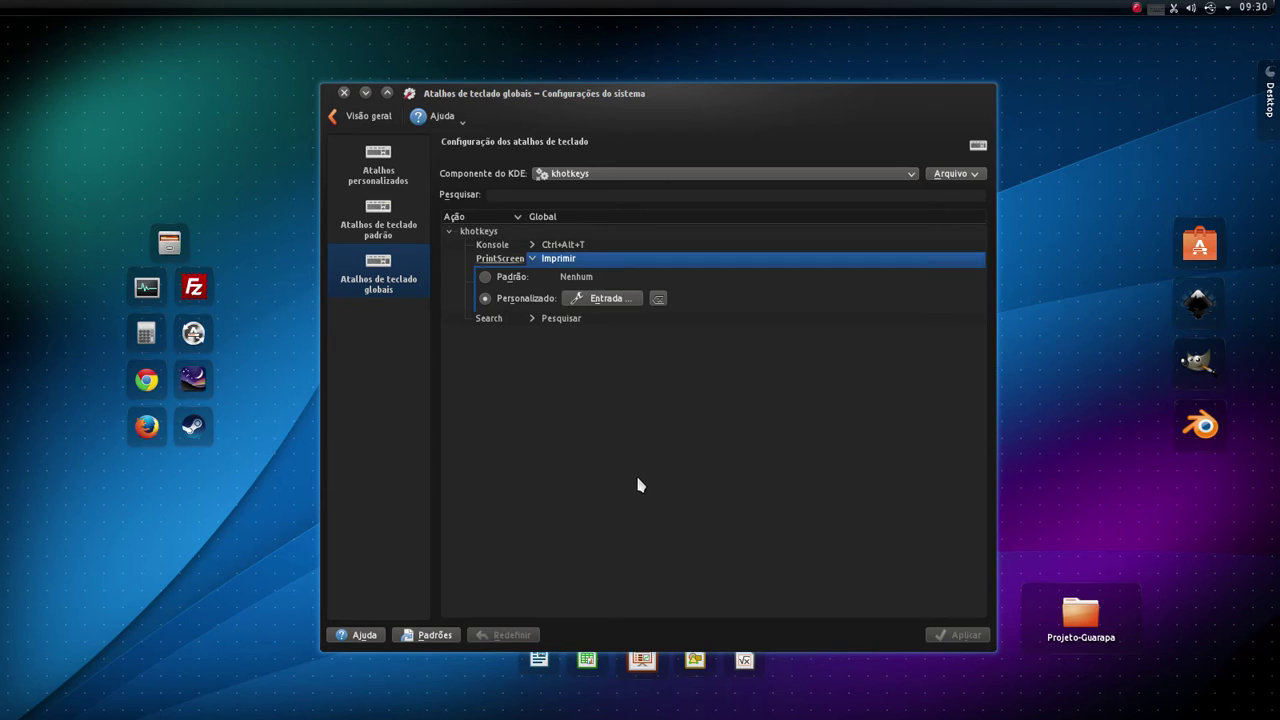
- Close the system settings and capture the empty desktop with KSnapshot
left_click(344, 92)
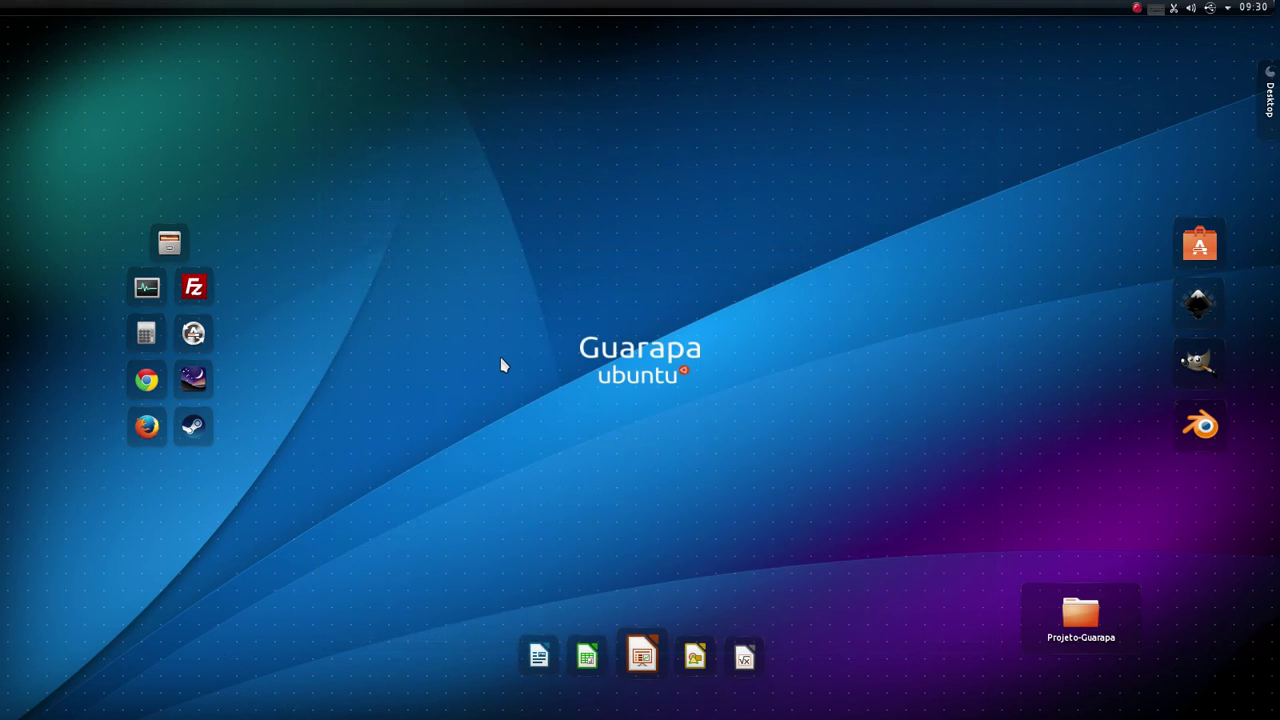
key("Print")
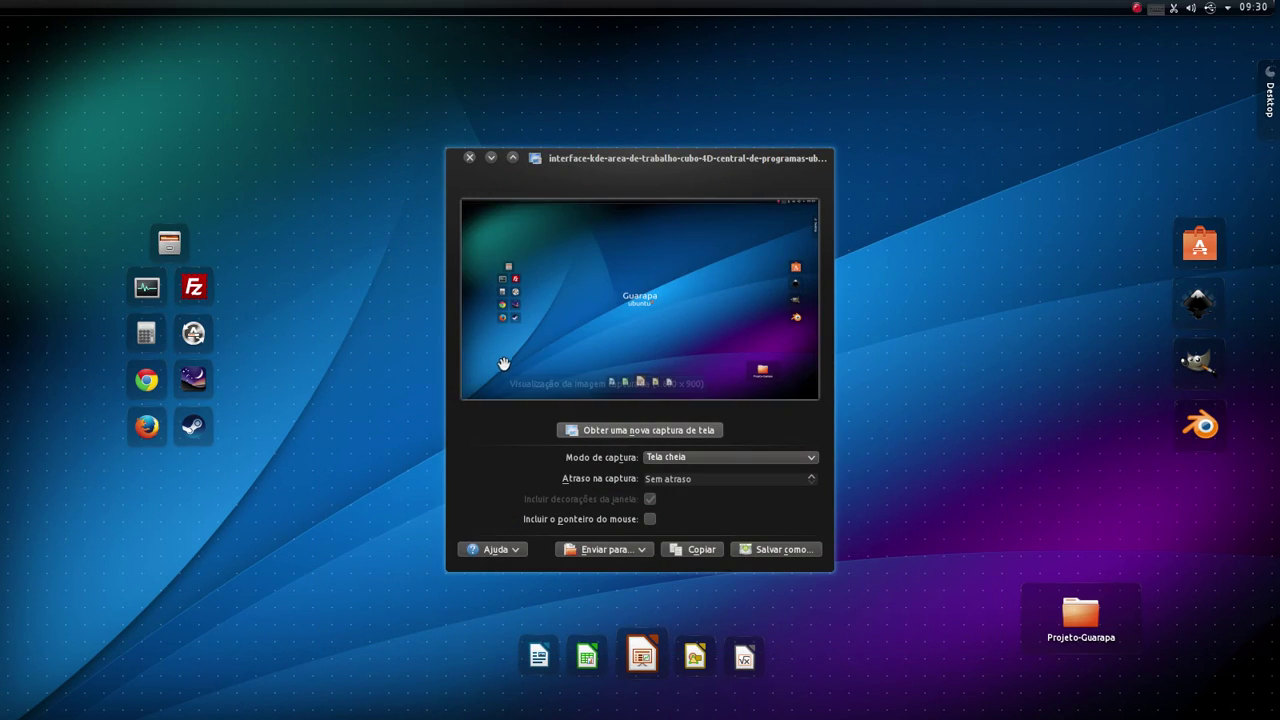
- Try the capture modes Região retangular, Região livre and Seção da janela, and set the mode back to Tela cheia
left_click(661, 459)
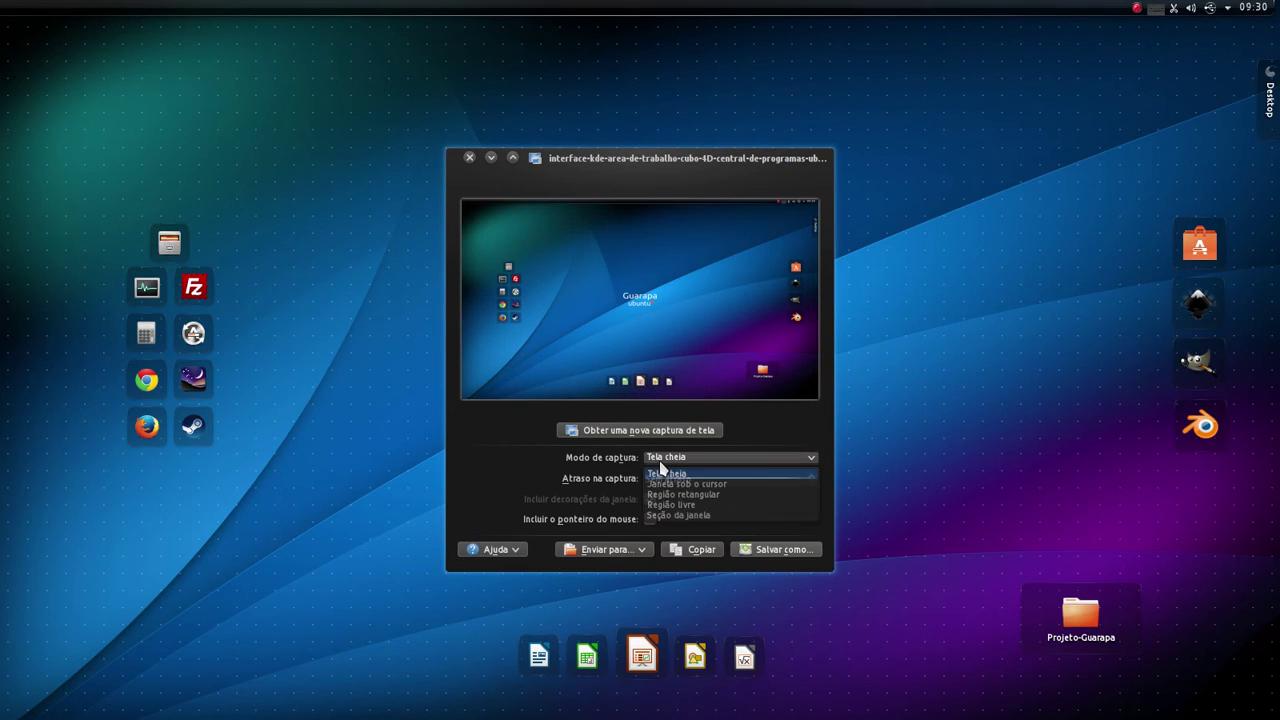
left_click(717, 498)
left_click(706, 458)
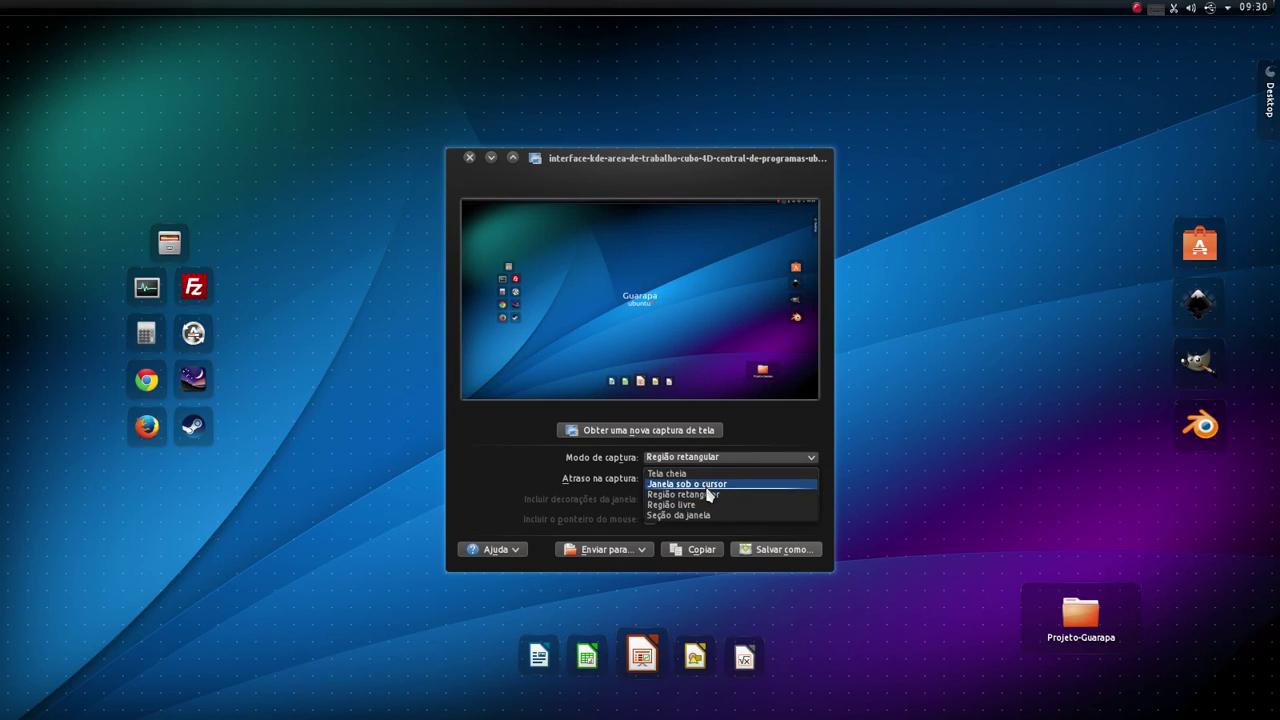
left_click(716, 507)
left_click(714, 460)
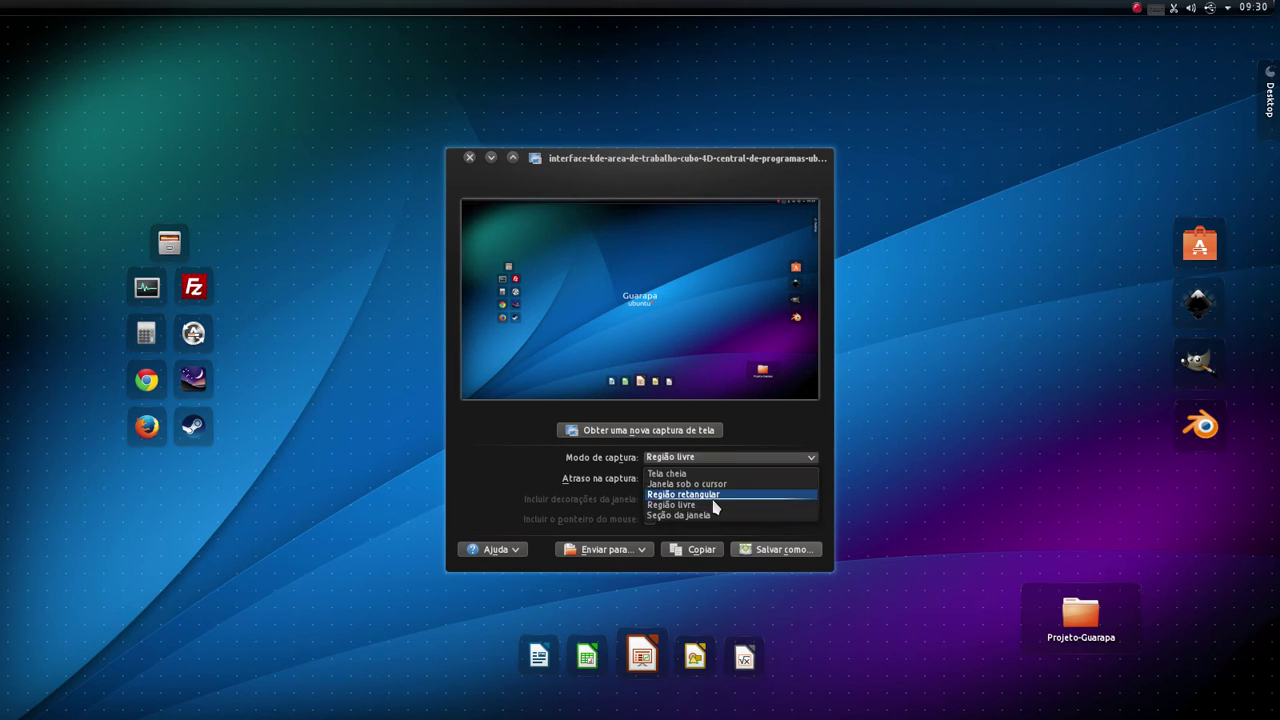
left_click(714, 516)
left_click(709, 459)
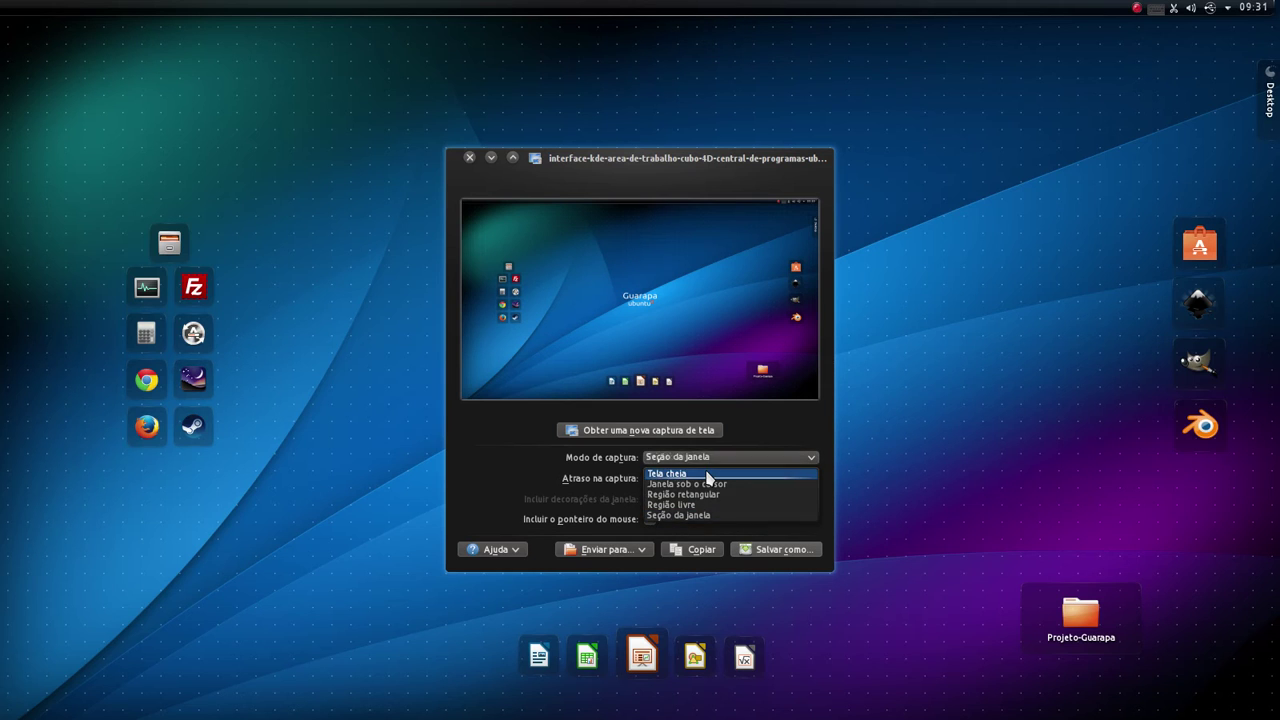
left_click(700, 473)
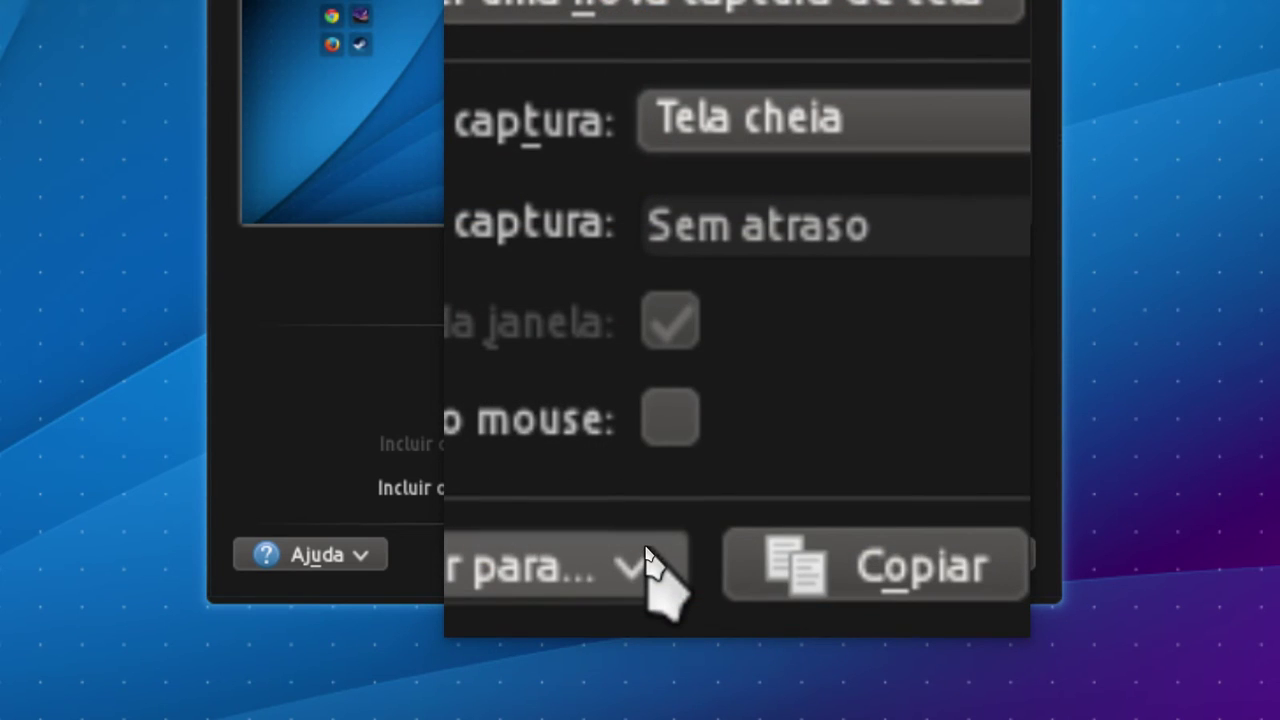
- Look through the applications and online services the capture can be sent to, and leave the list without choosing one
left_click(650, 560)
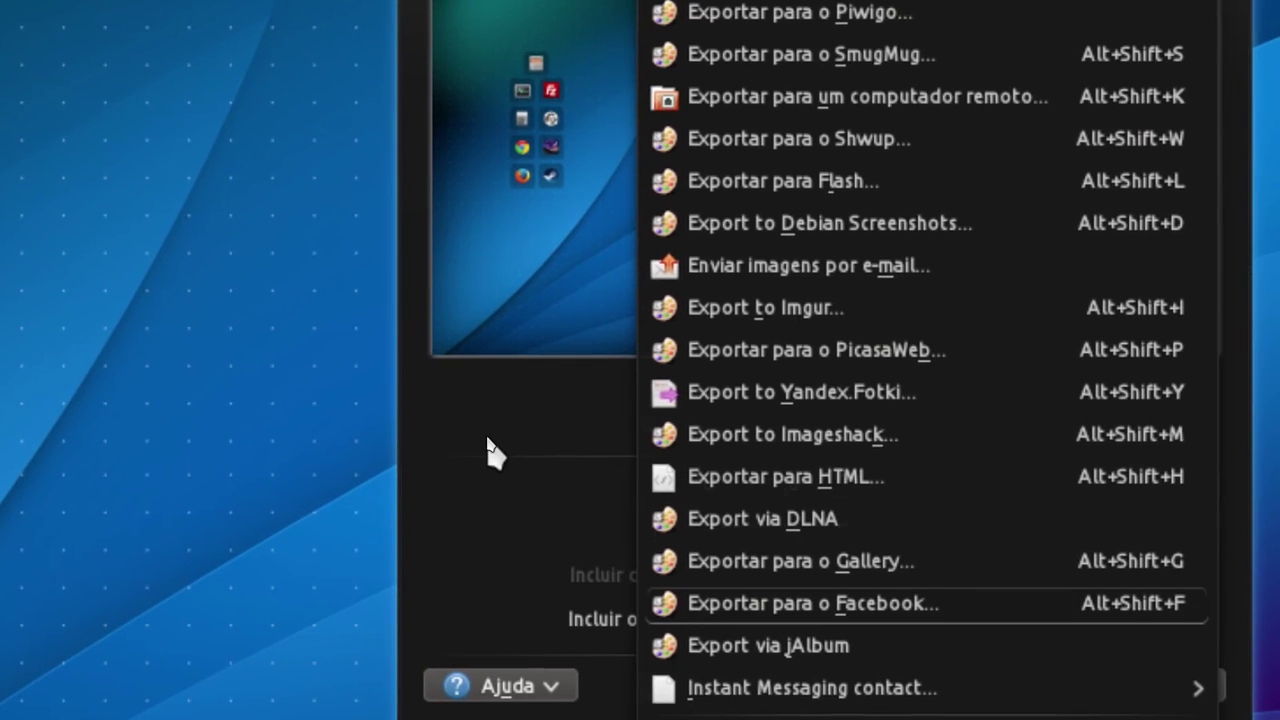
left_click(254, 285)
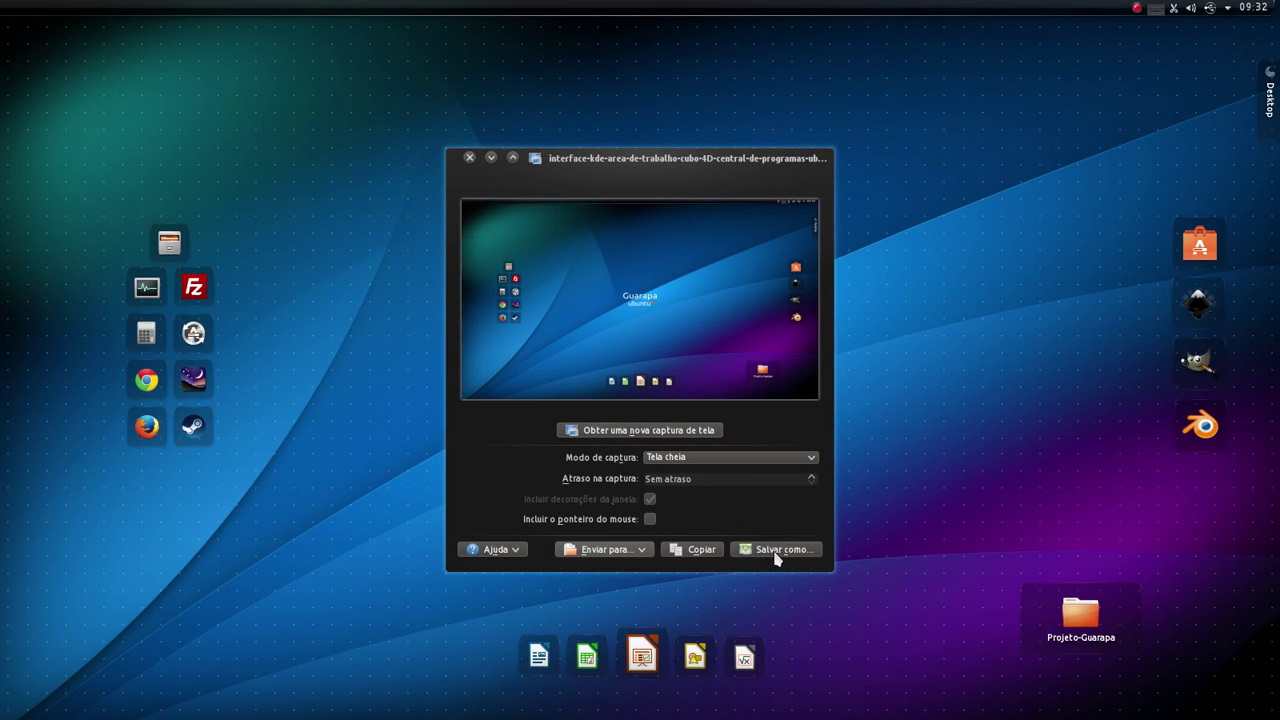
- Append -2 to the suggested file name and save the full-screen capture as a PNG image
left_click(776, 552)
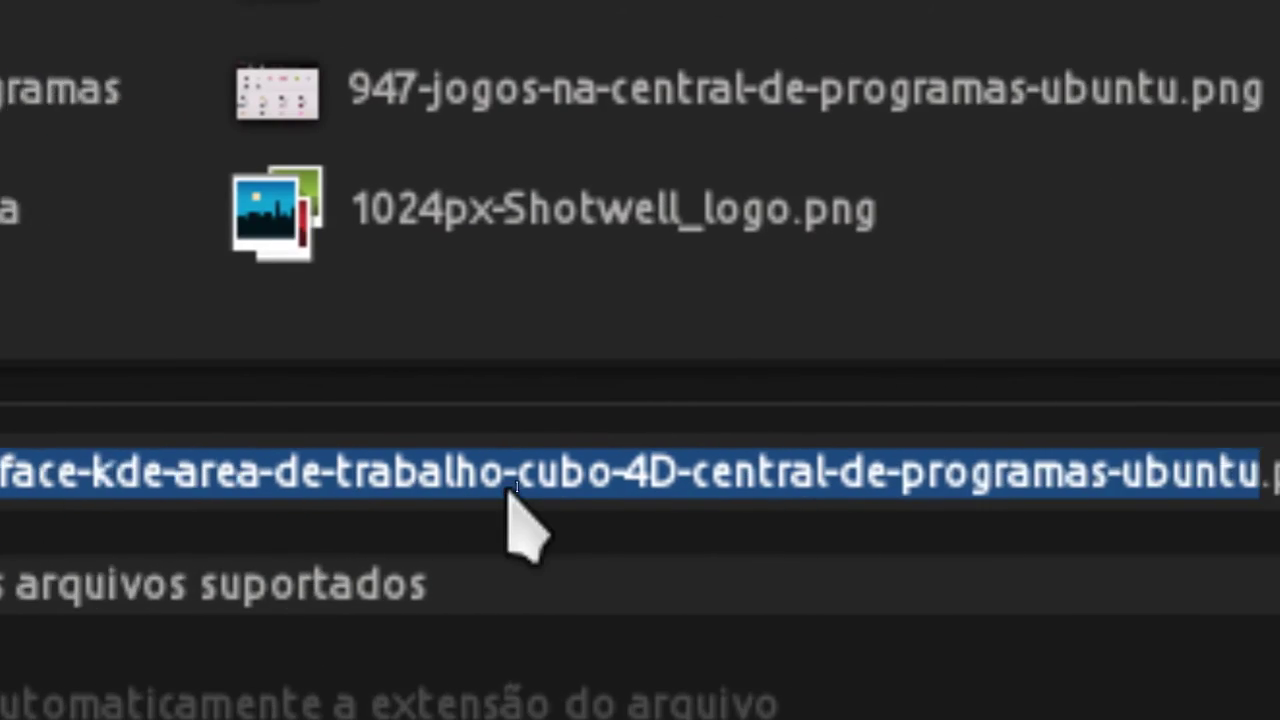
left_click(1279, 486)
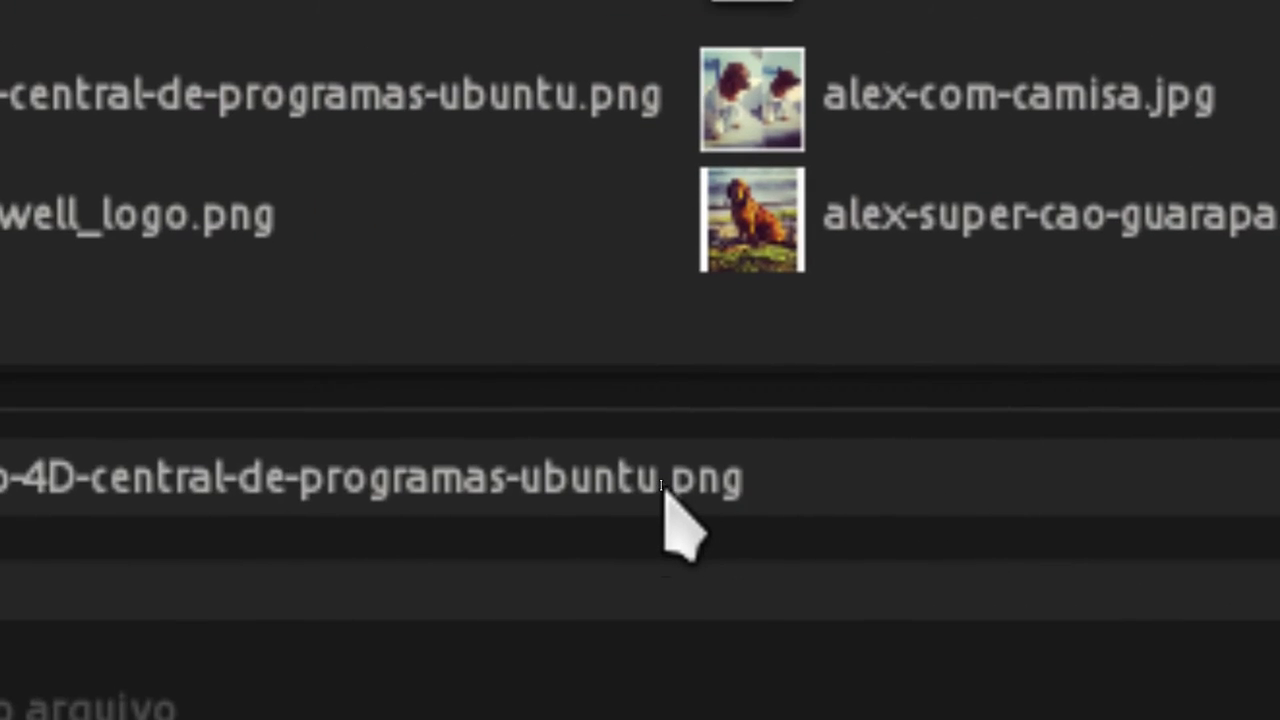
left_click(398, 432)
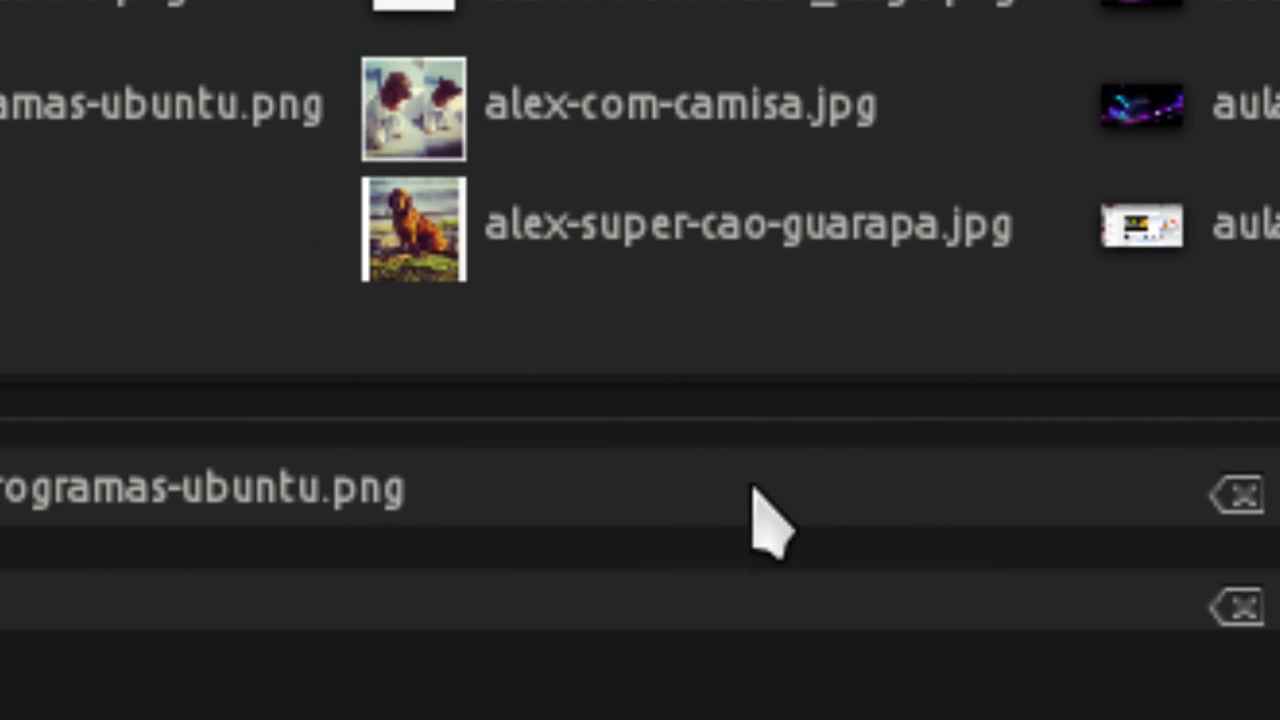
type("-2")
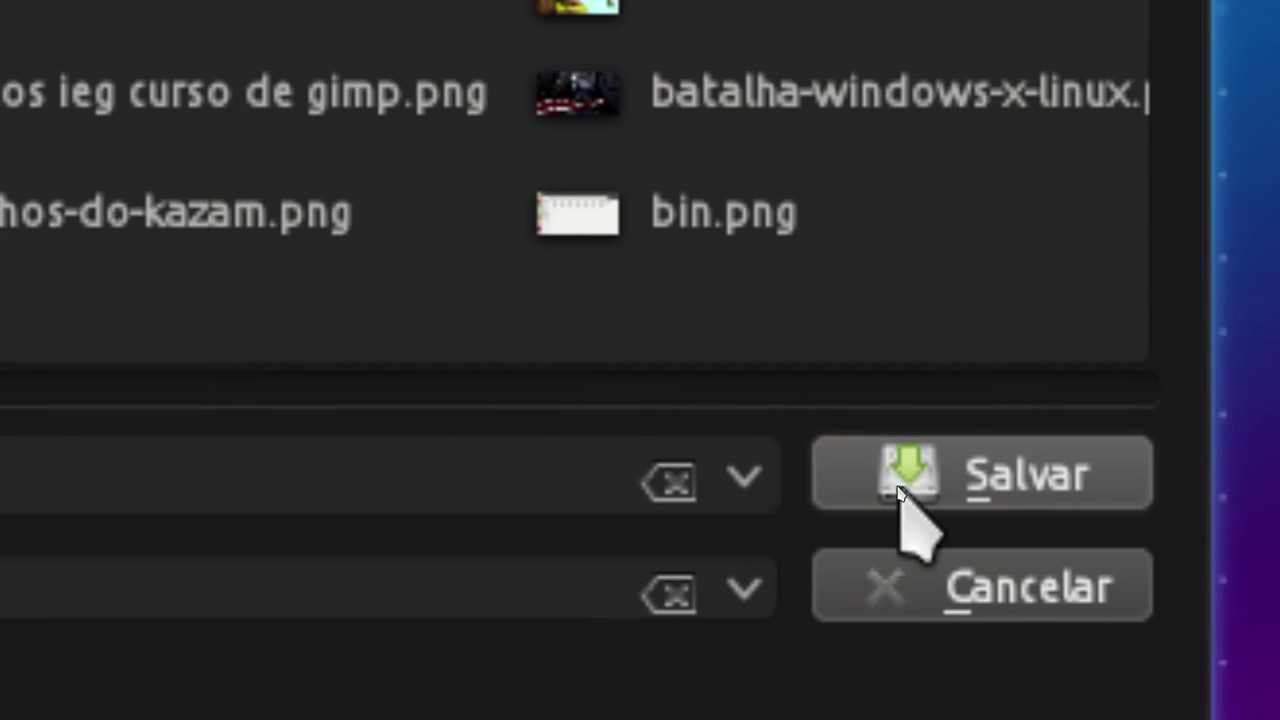
left_click(903, 490)
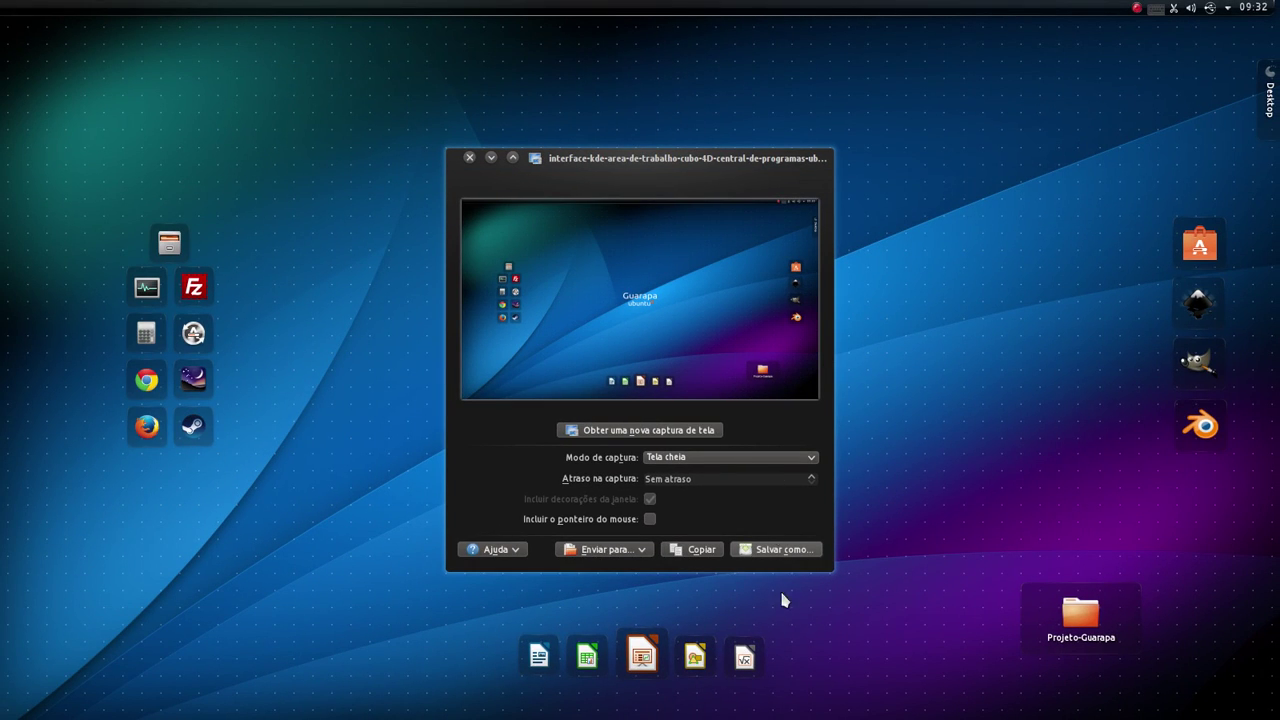
- Close the KSnapshot window, capture the empty desktop once more and dismiss that capture without saving it
left_click_drag(690, 167, 715, 146)
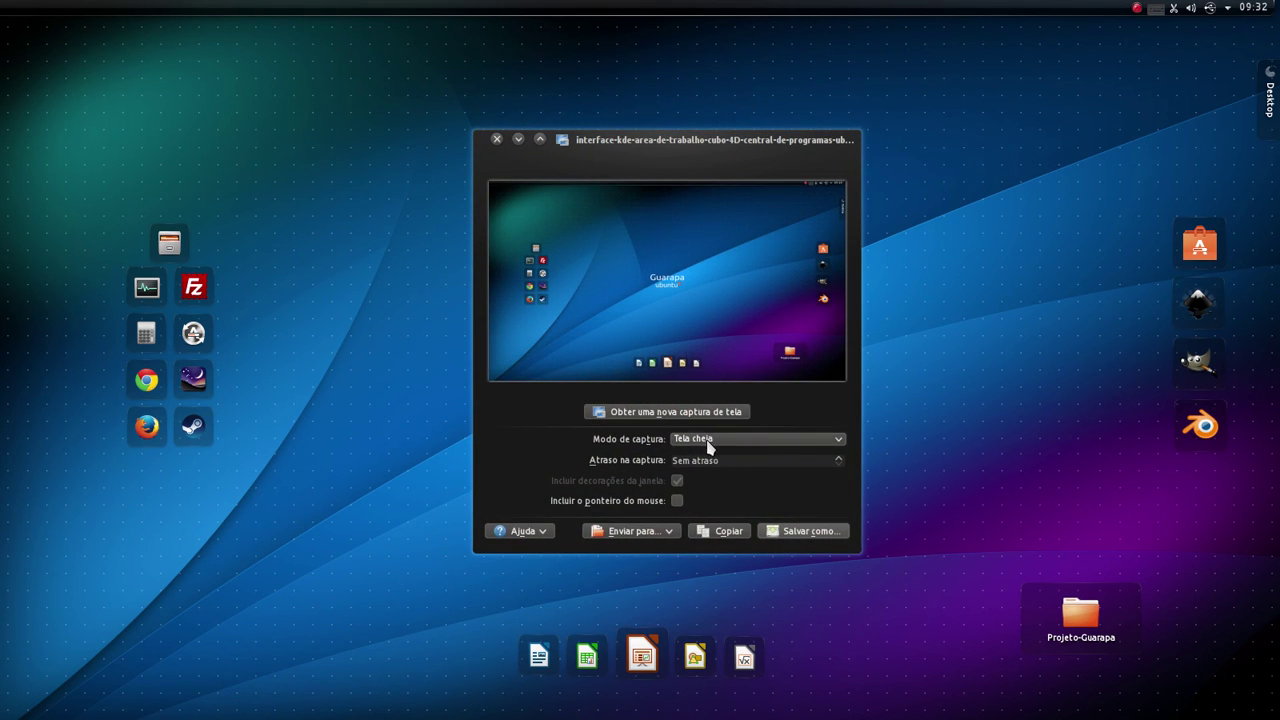
left_click(496, 139)
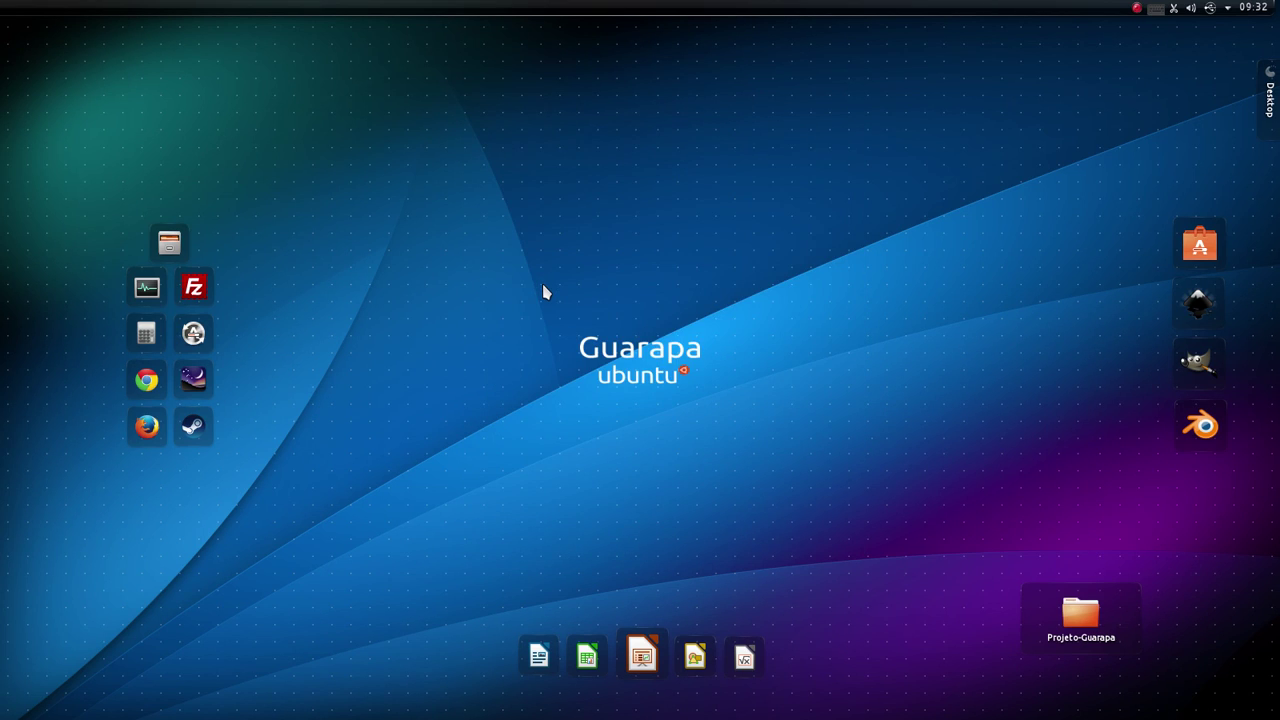
key("Print")
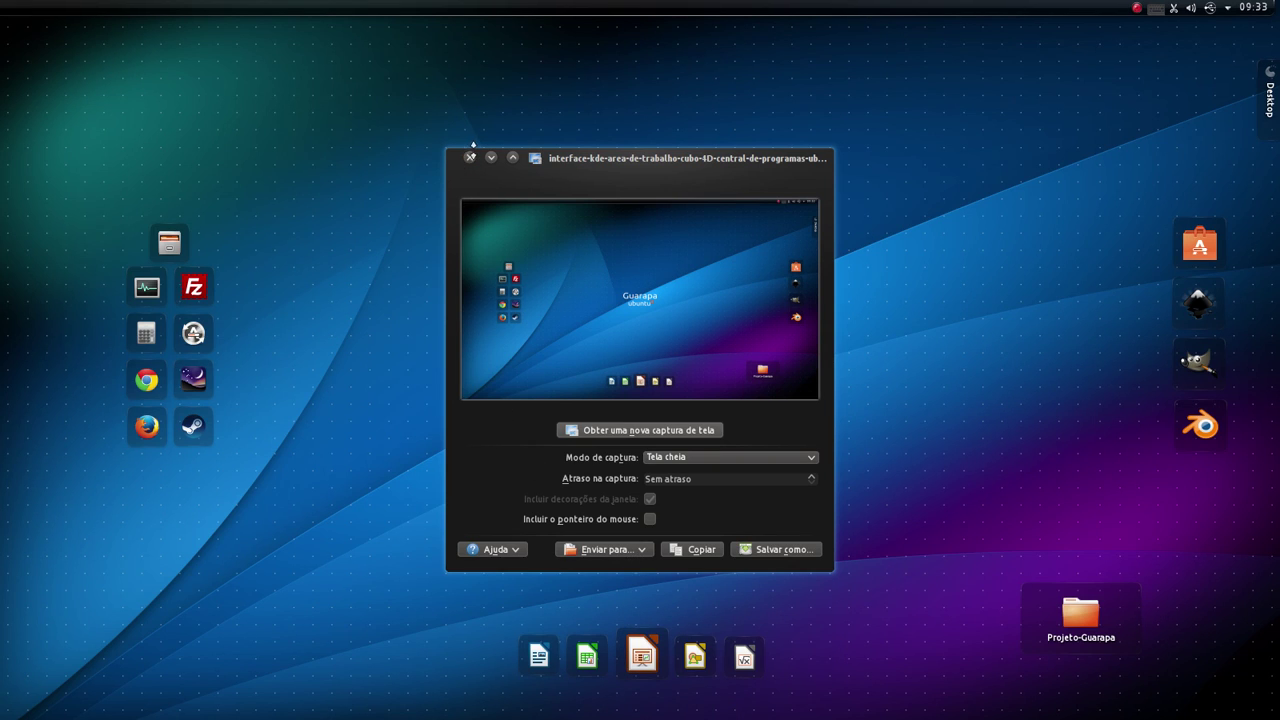
left_click(469, 158)
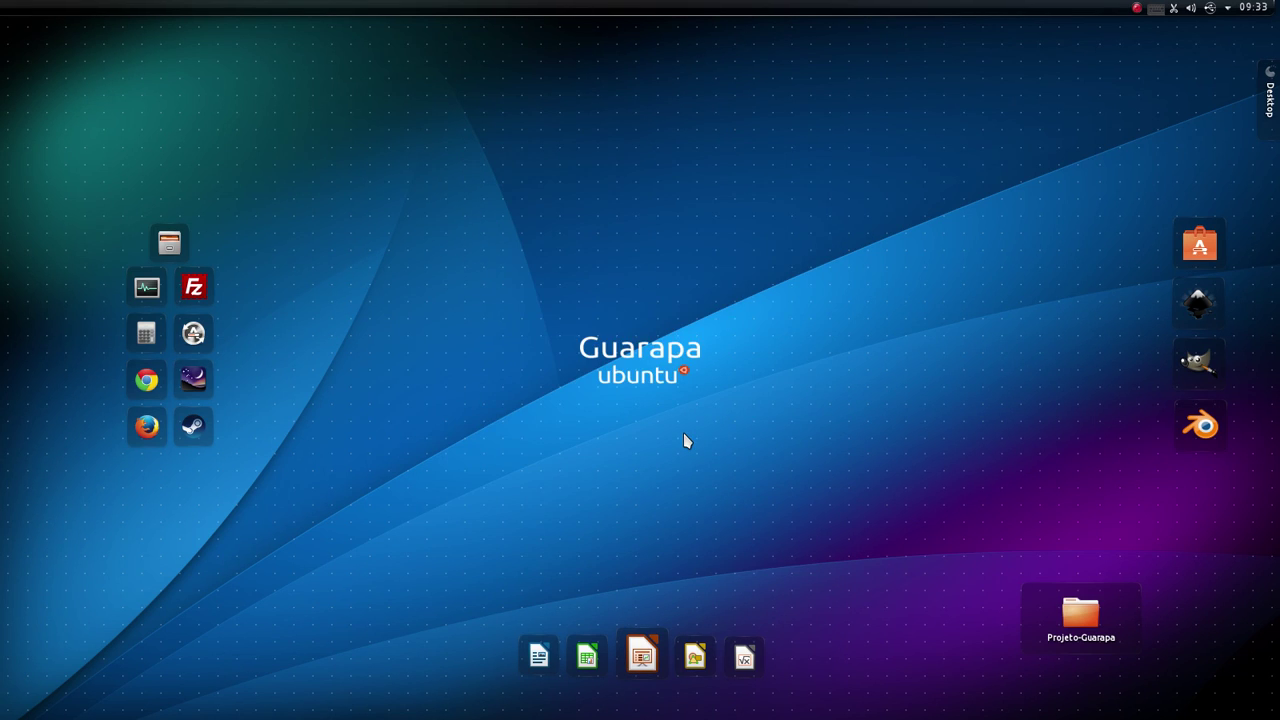